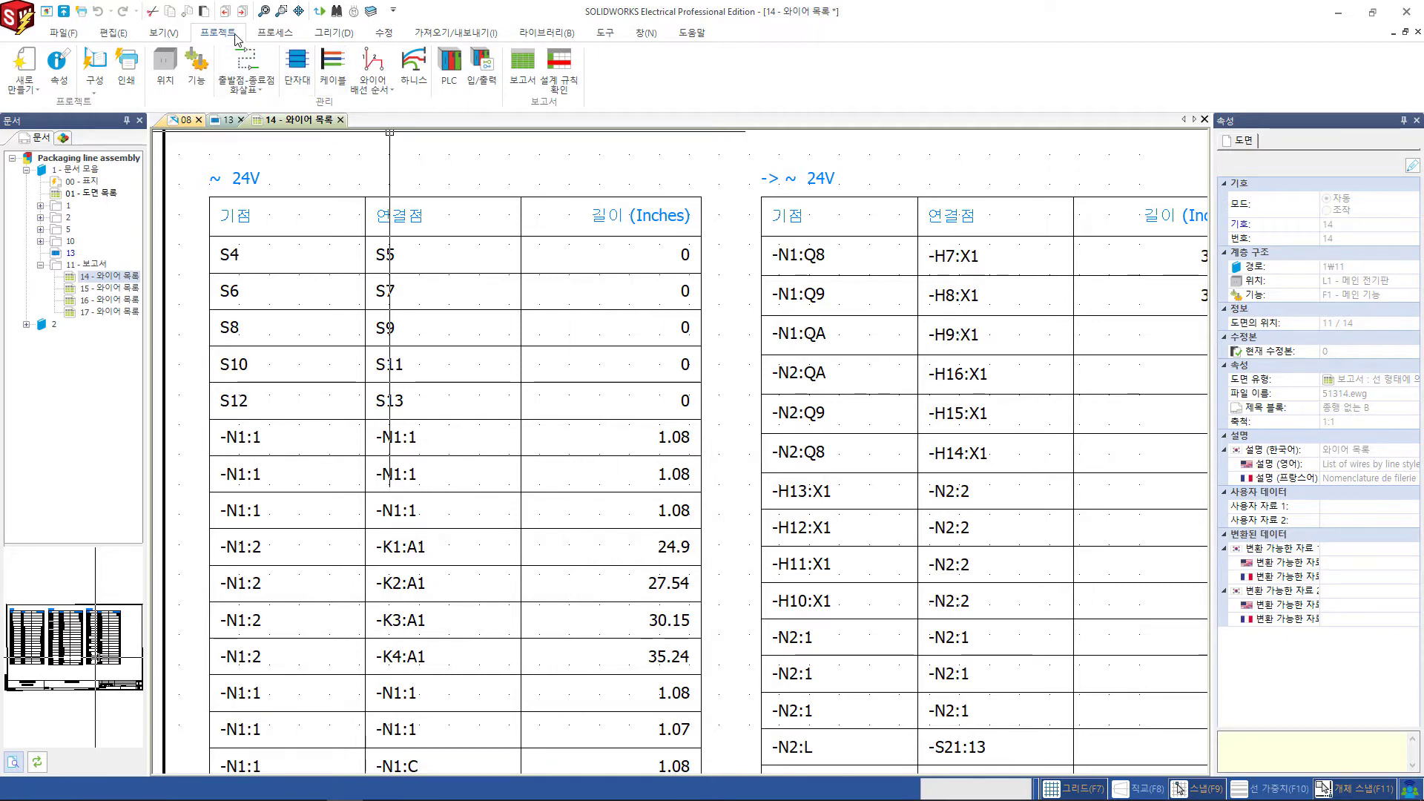
Step: Open the project's report manager and view the contents of the 선 형태에 의한 와이어 목록 and 도면 목록 reports
{"action": "left_click", "coordinate": [519, 66]}
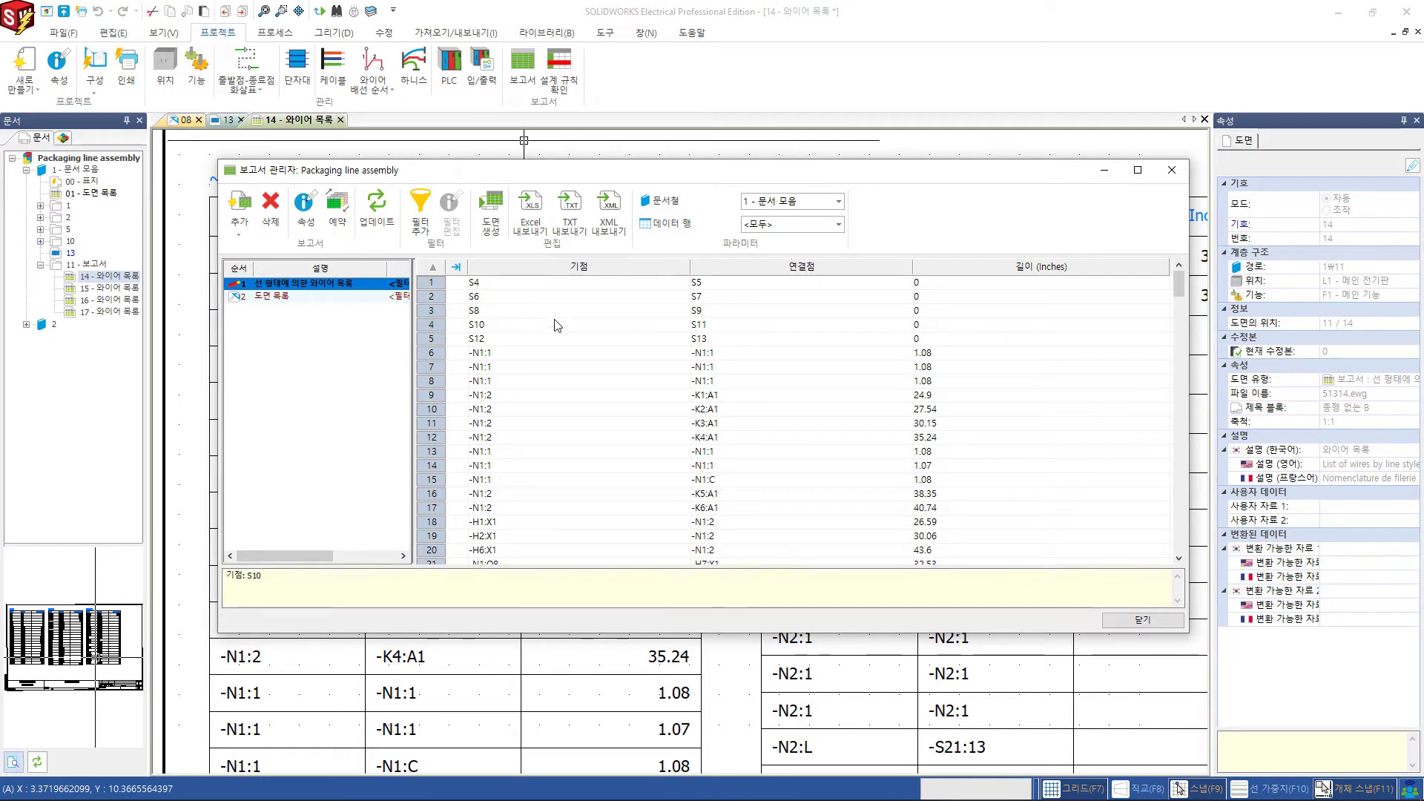
{"action": "left_click", "coordinate": [279, 296]}
{"action": "left_click", "coordinate": [282, 286]}
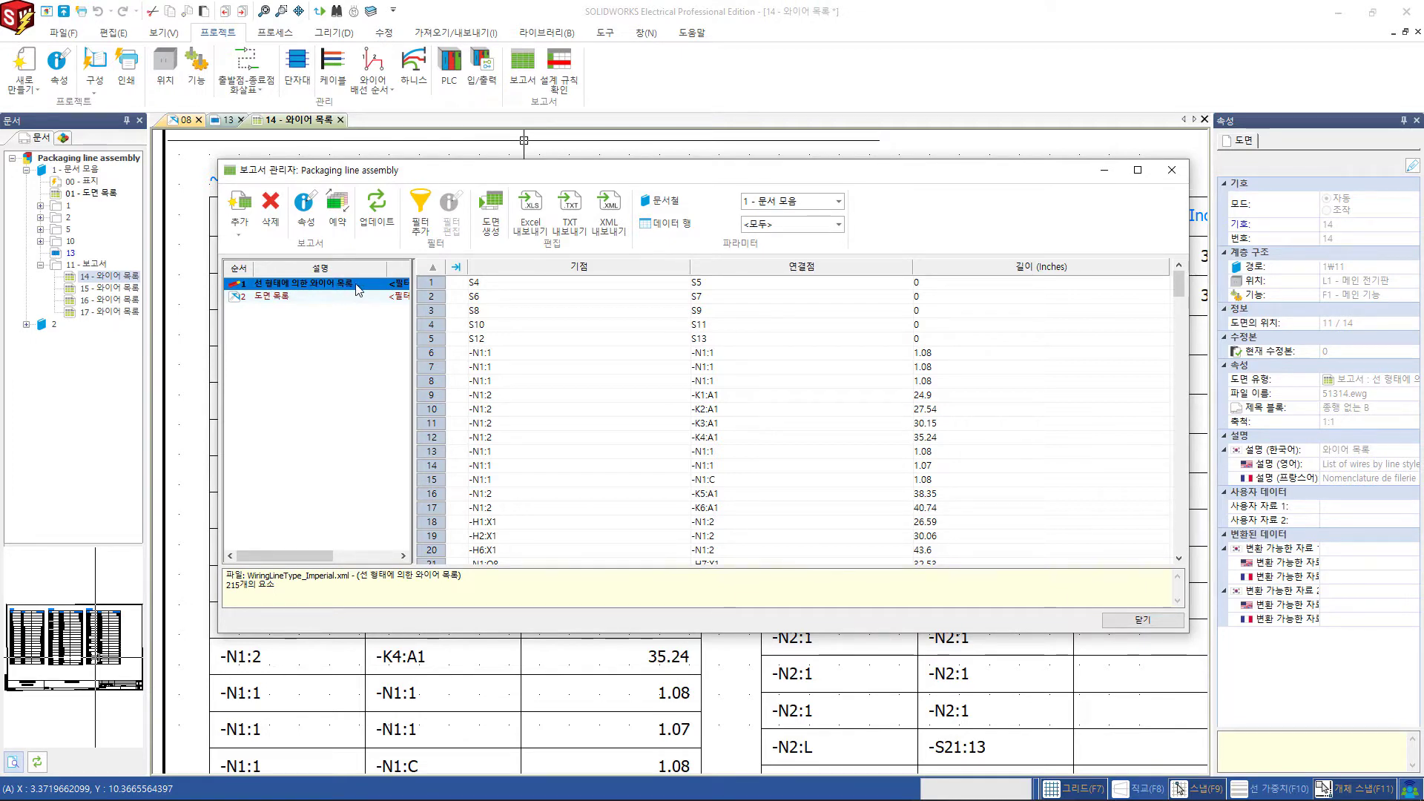
{"action": "left_click", "coordinate": [296, 295]}
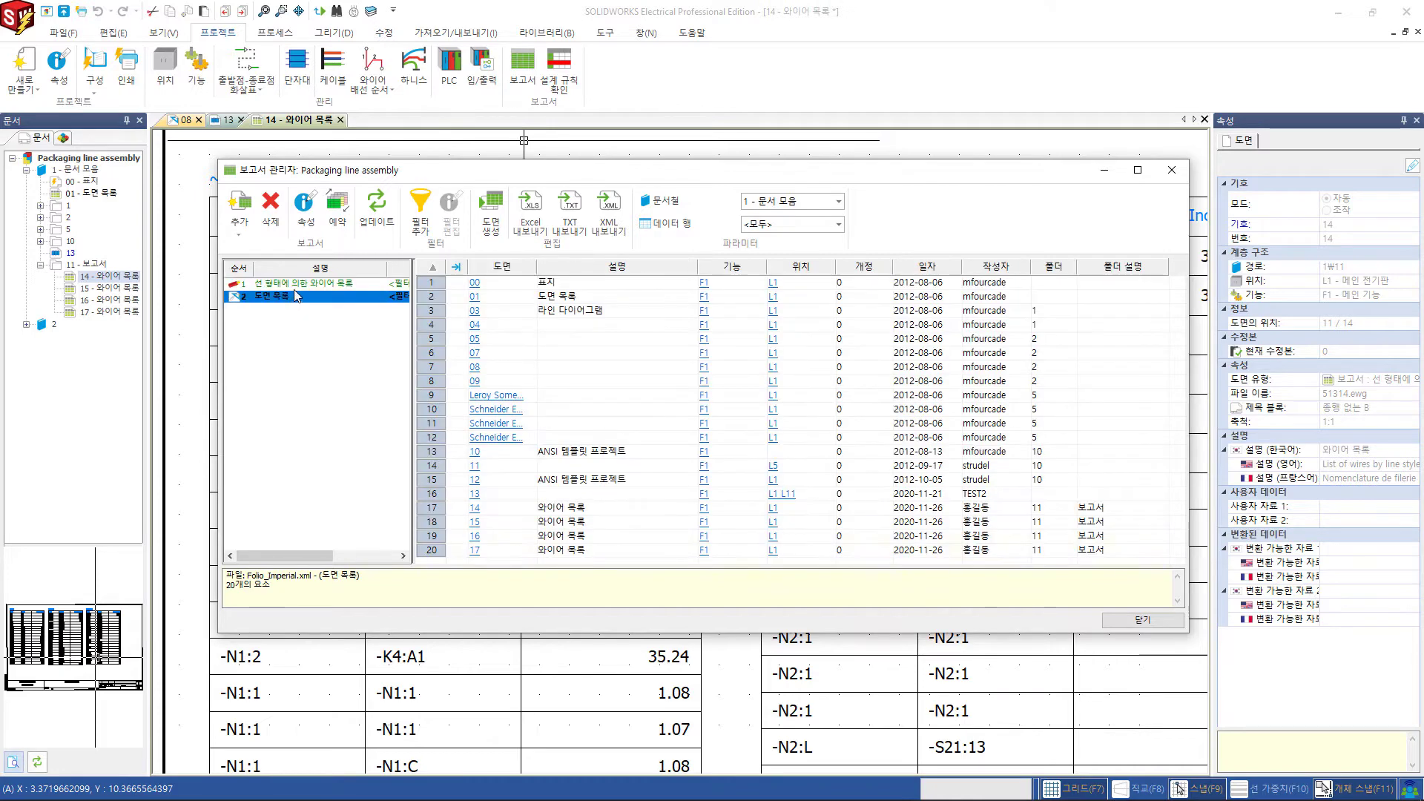
{"action": "left_click", "coordinate": [296, 286]}
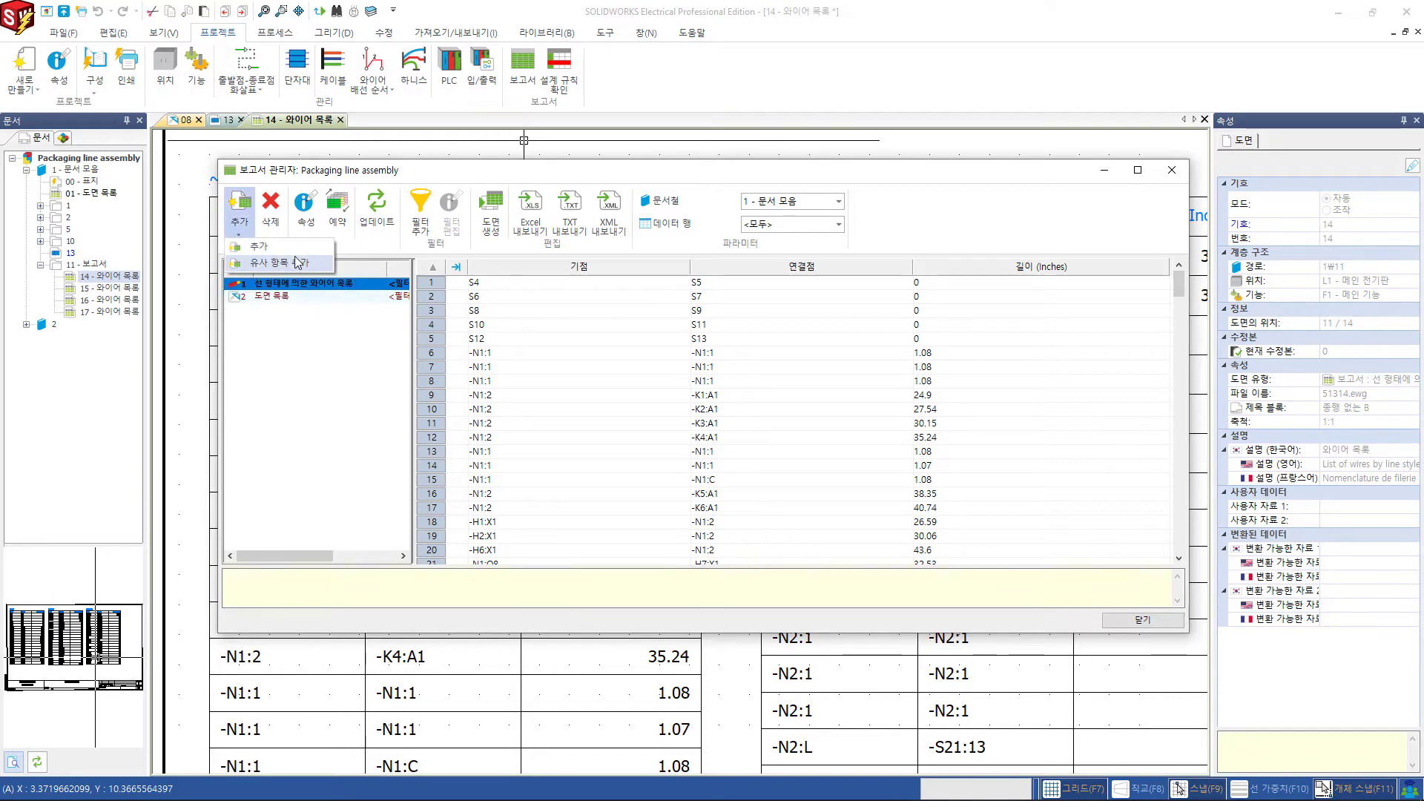
Step: Add the manufacturer-grouped BOM, CableGroupedByReference_Imperial, CableSortedByTag_Imperial and CablingOrder_Imperial report templates to the project
{"action": "left_click", "coordinate": [242, 231]}
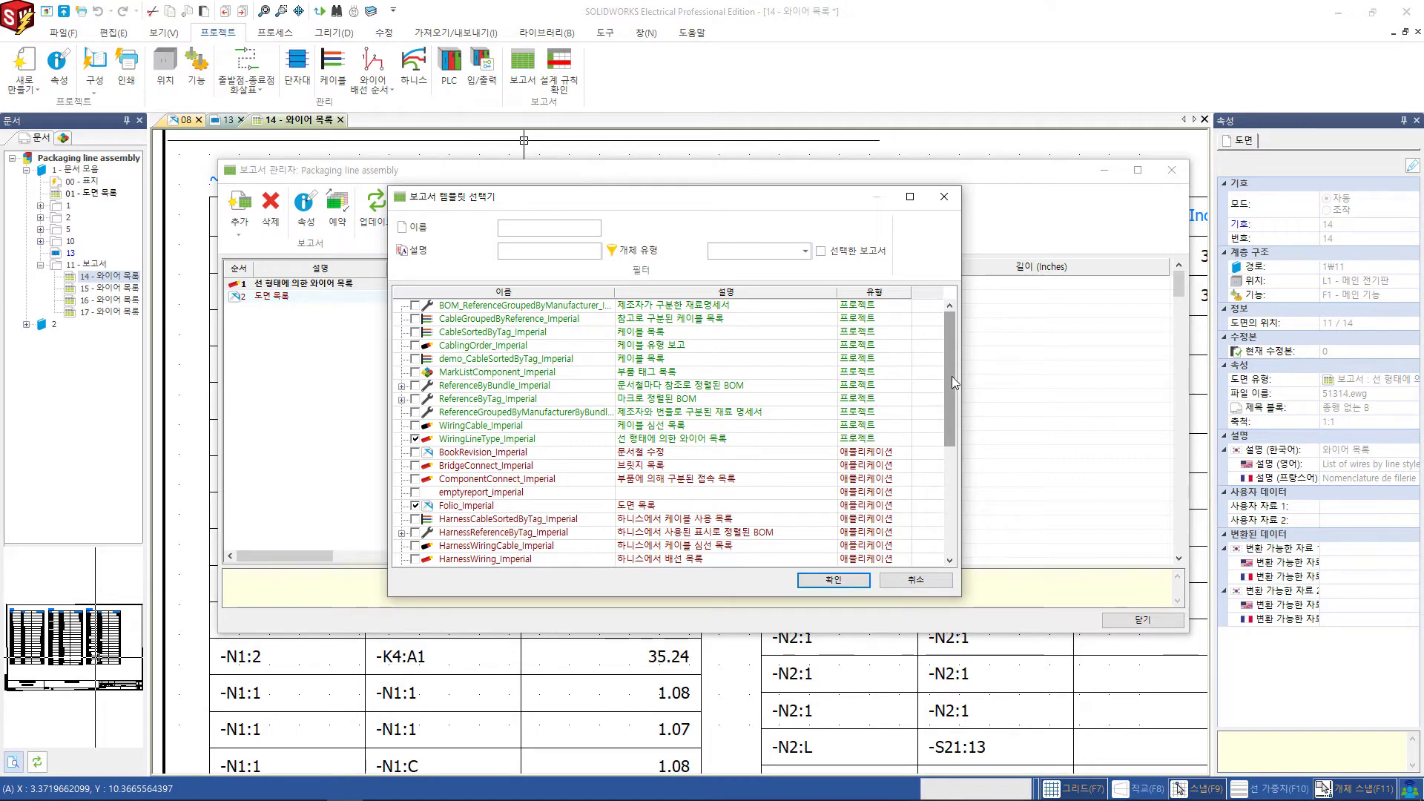
{"action": "left_click", "coordinate": [416, 305]}
{"action": "left_click", "coordinate": [415, 333]}
{"action": "left_click", "coordinate": [416, 346]}
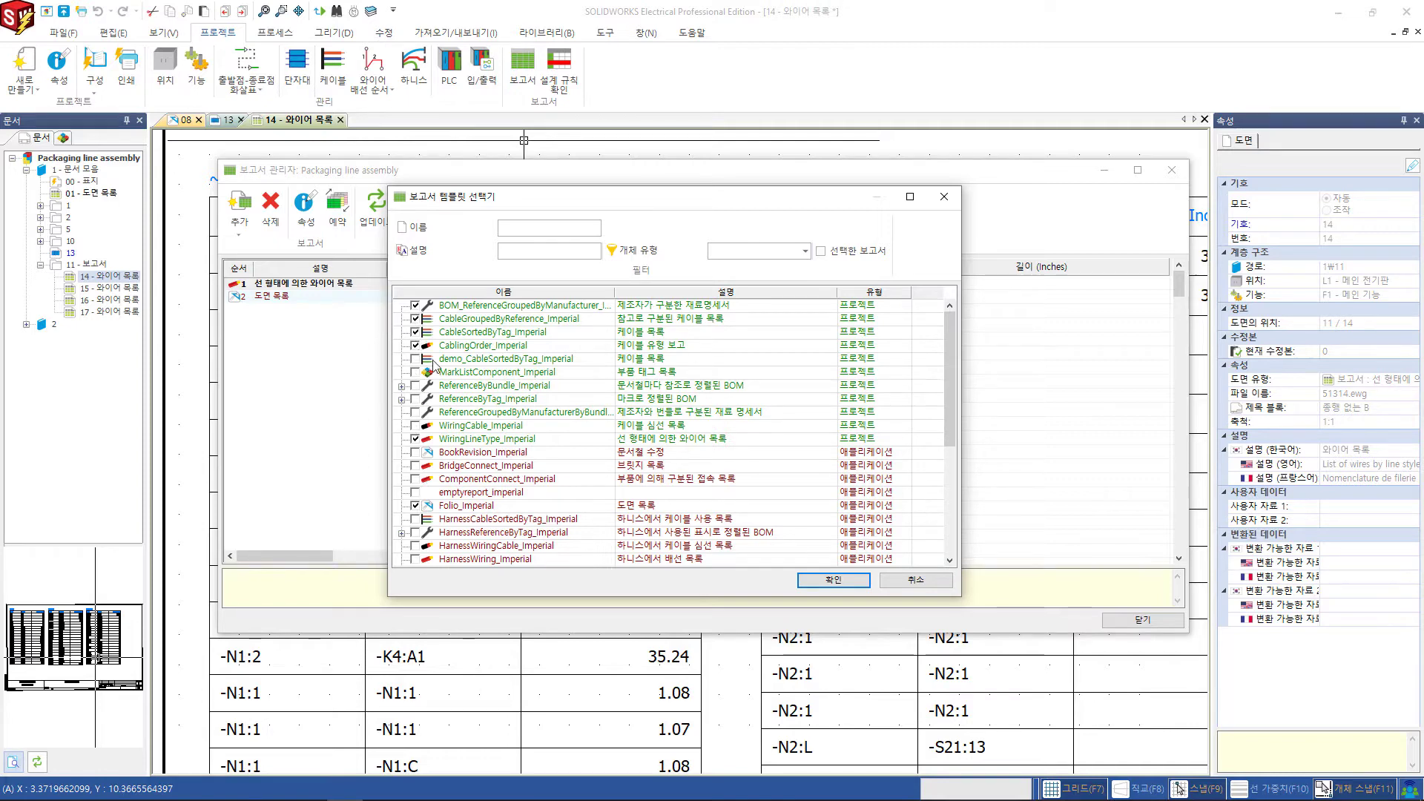
{"action": "left_click", "coordinate": [833, 579]}
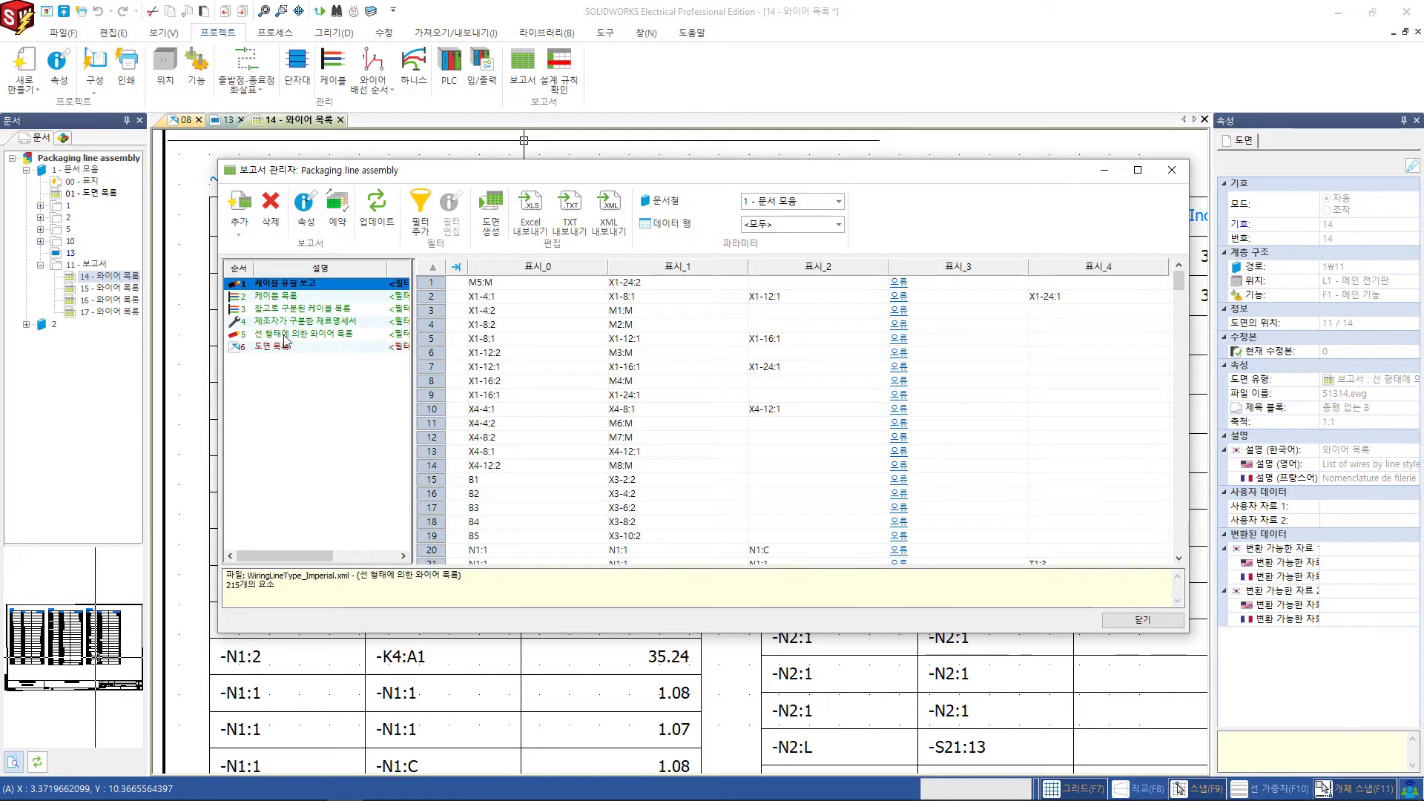
Step: Open the template of the 선 형태에 의한 와이어 목록 report for editing
{"action": "left_click", "coordinate": [284, 336]}
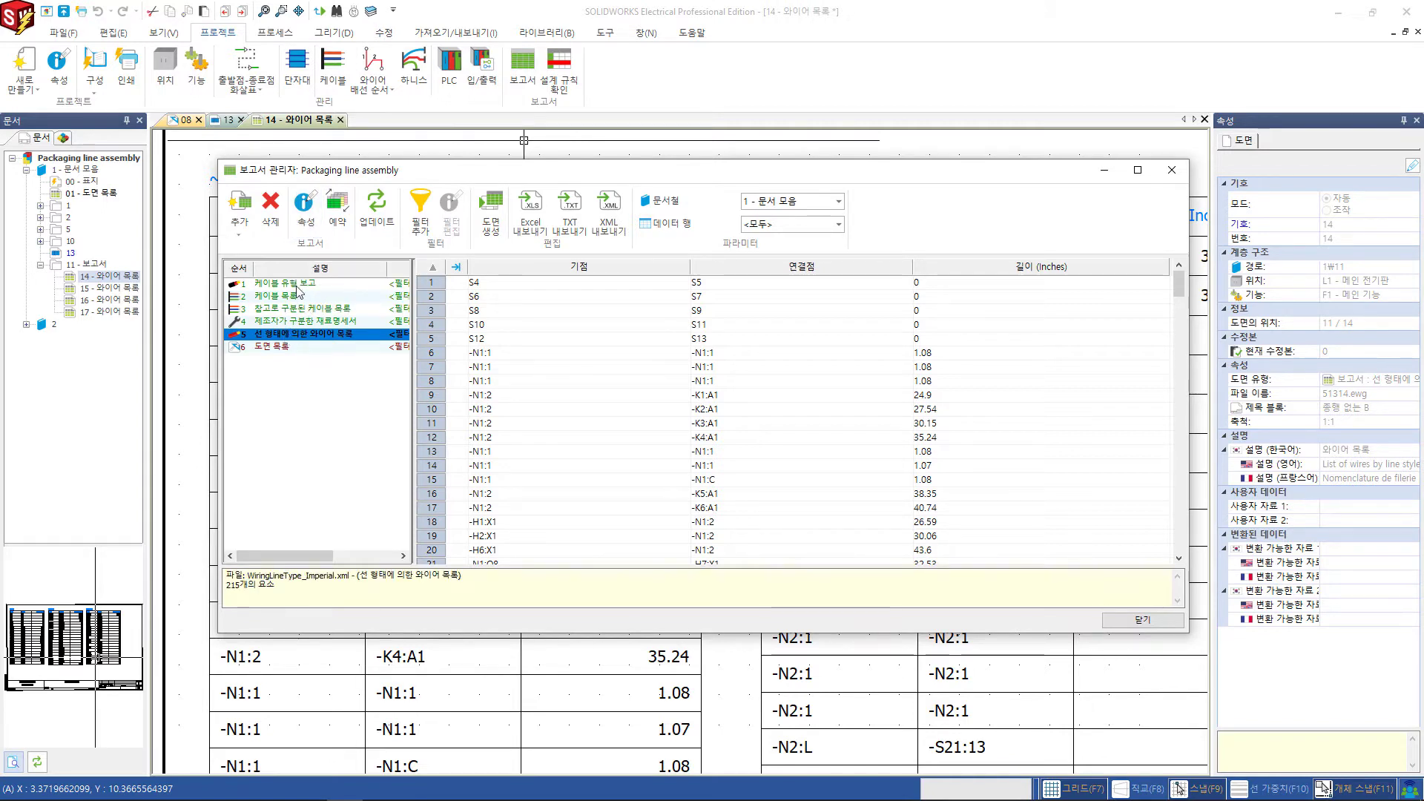
{"action": "left_click", "coordinate": [309, 230]}
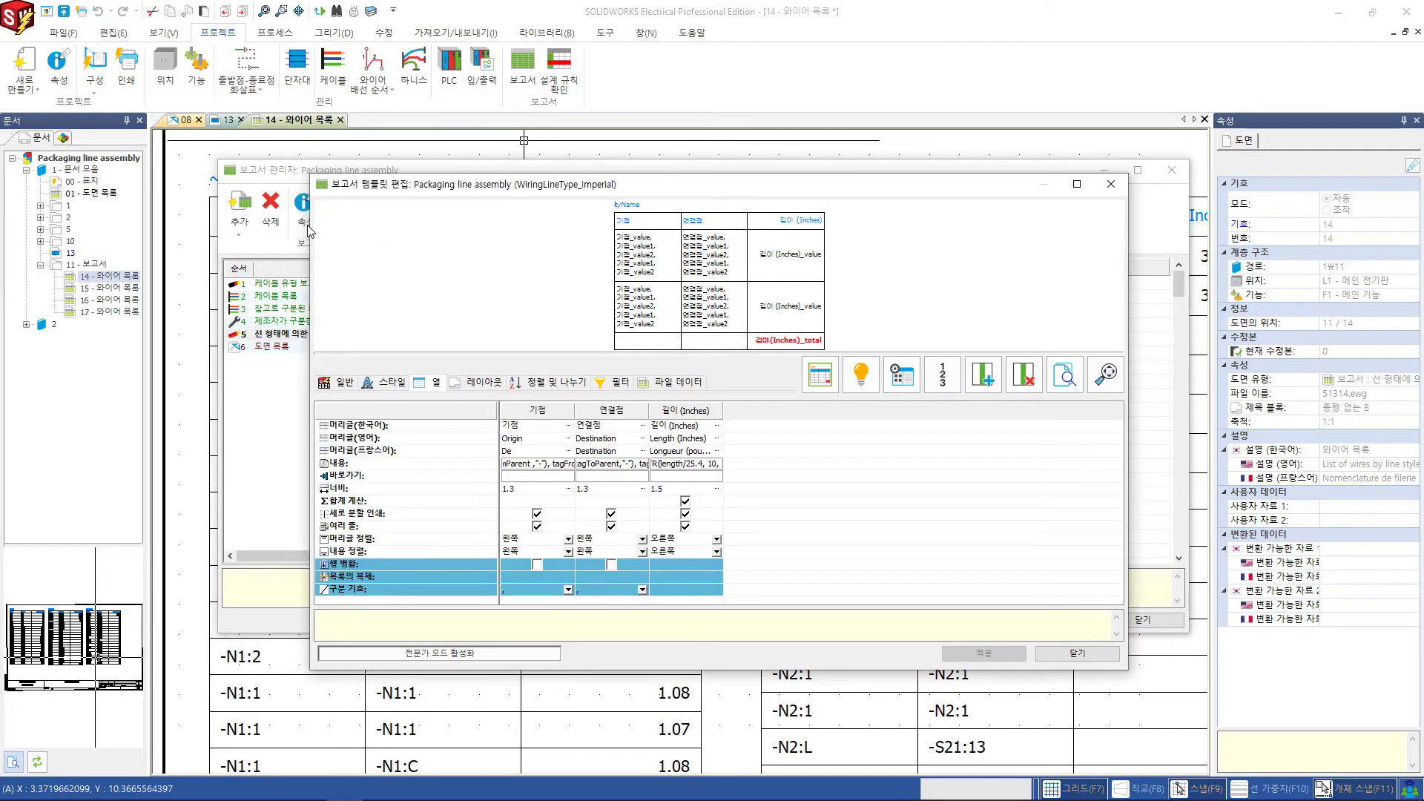
{"action": "left_click_drag", "start_coordinate": [448, 185], "coordinate": [407, 168]}
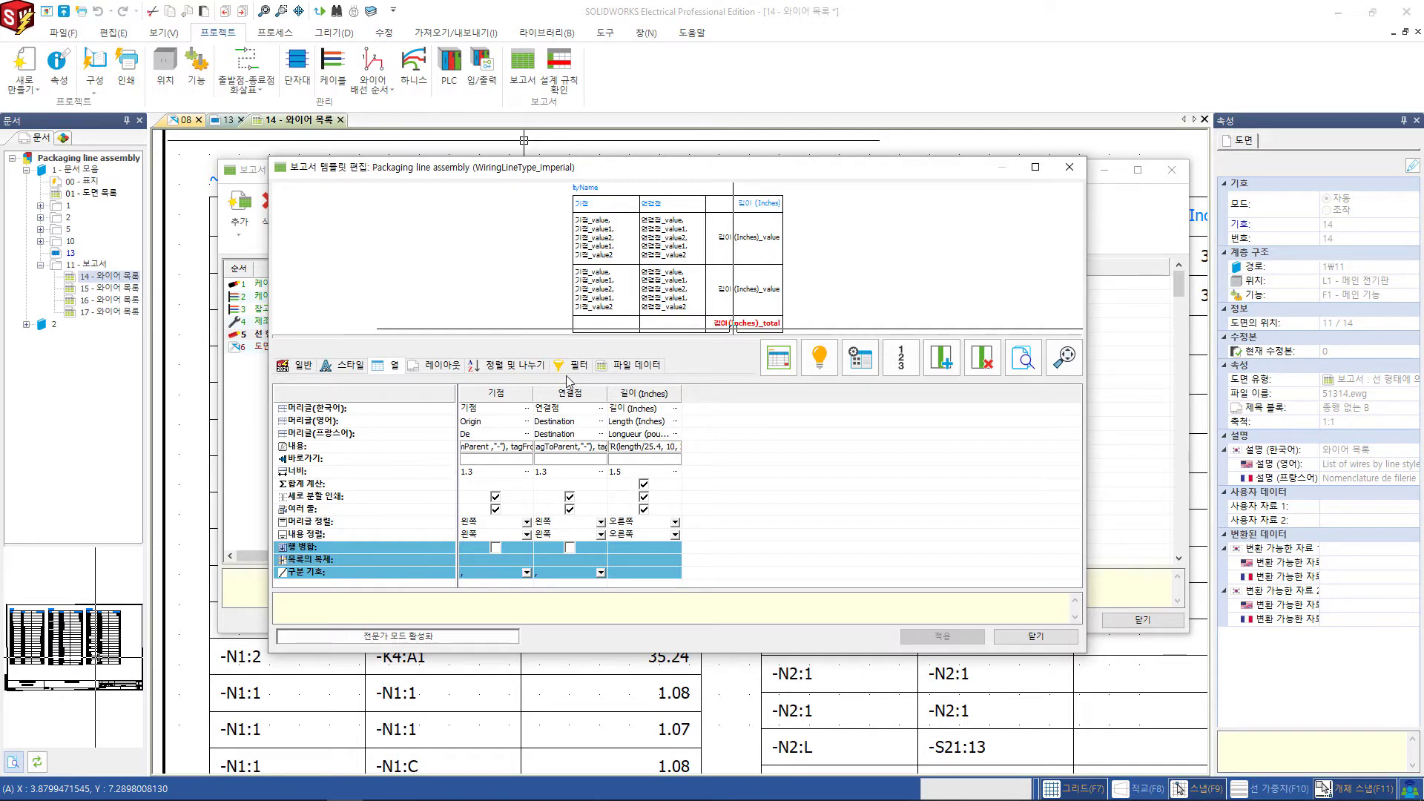
Step: Examine the wire list template's general, style, column and layout settings together with its preview
{"action": "left_click", "coordinate": [303, 366]}
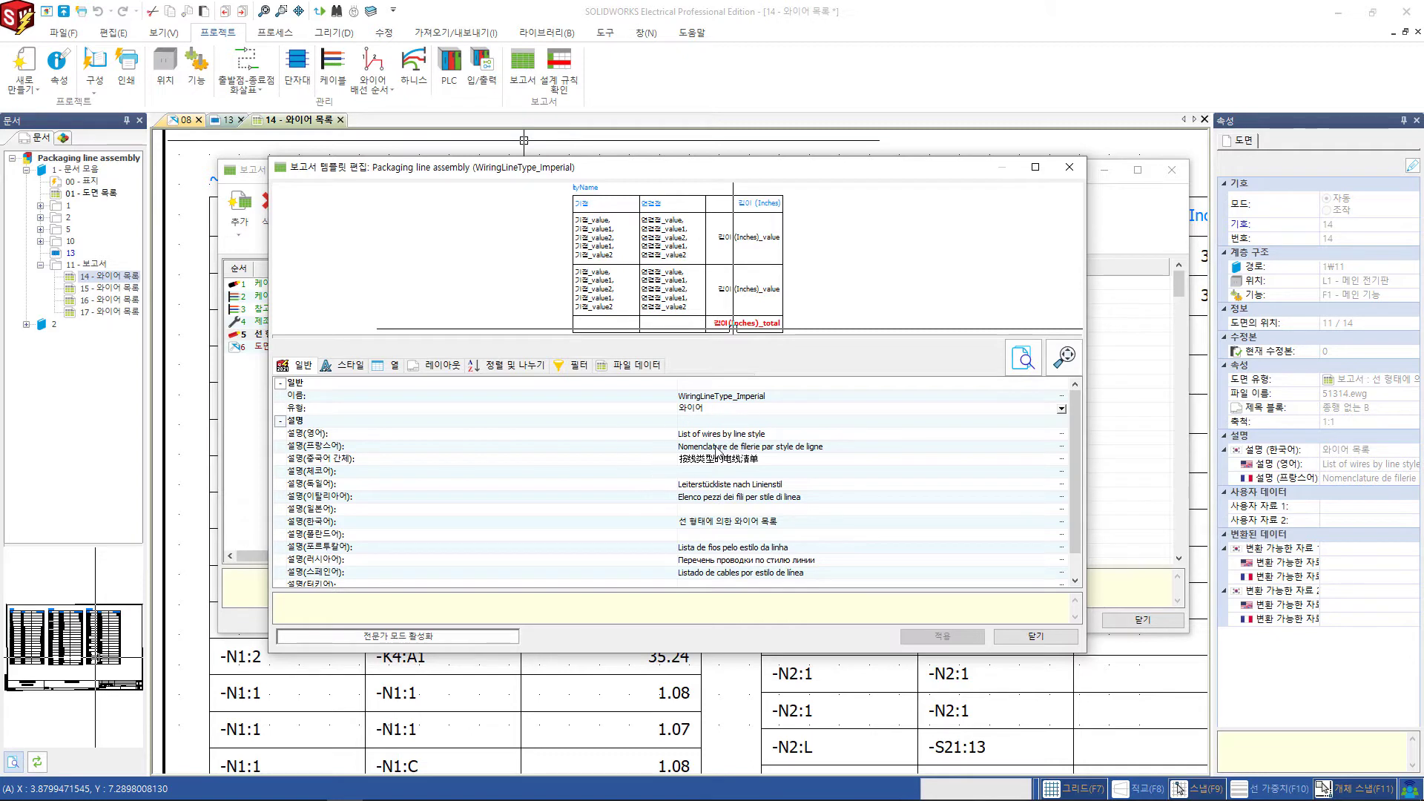
{"action": "left_click", "coordinate": [345, 367]}
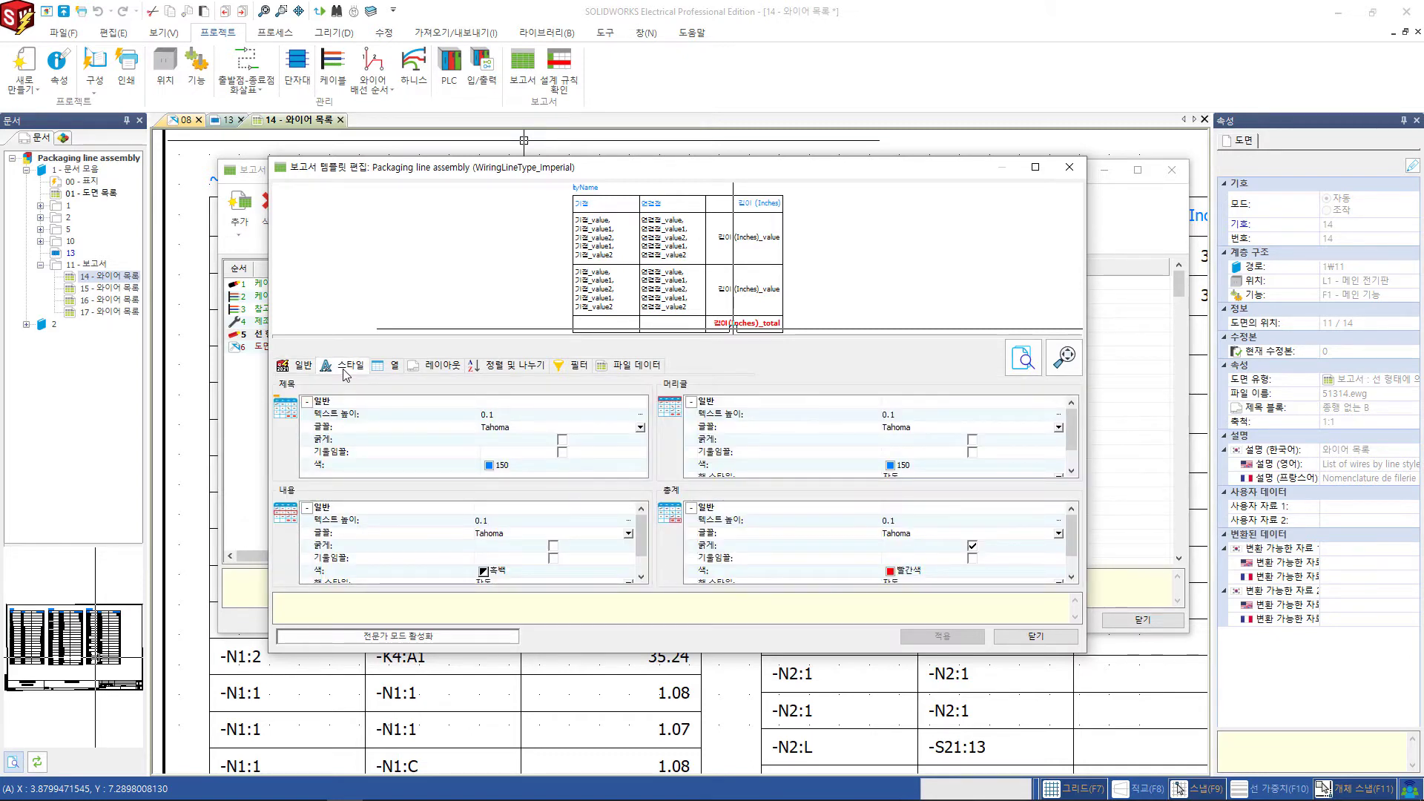
{"action": "scroll", "coordinate": [622, 218], "scroll_direction": "up", "scroll_amount": 3}
{"action": "scroll", "coordinate": [621, 218], "scroll_direction": "up", "scroll_amount": 1}
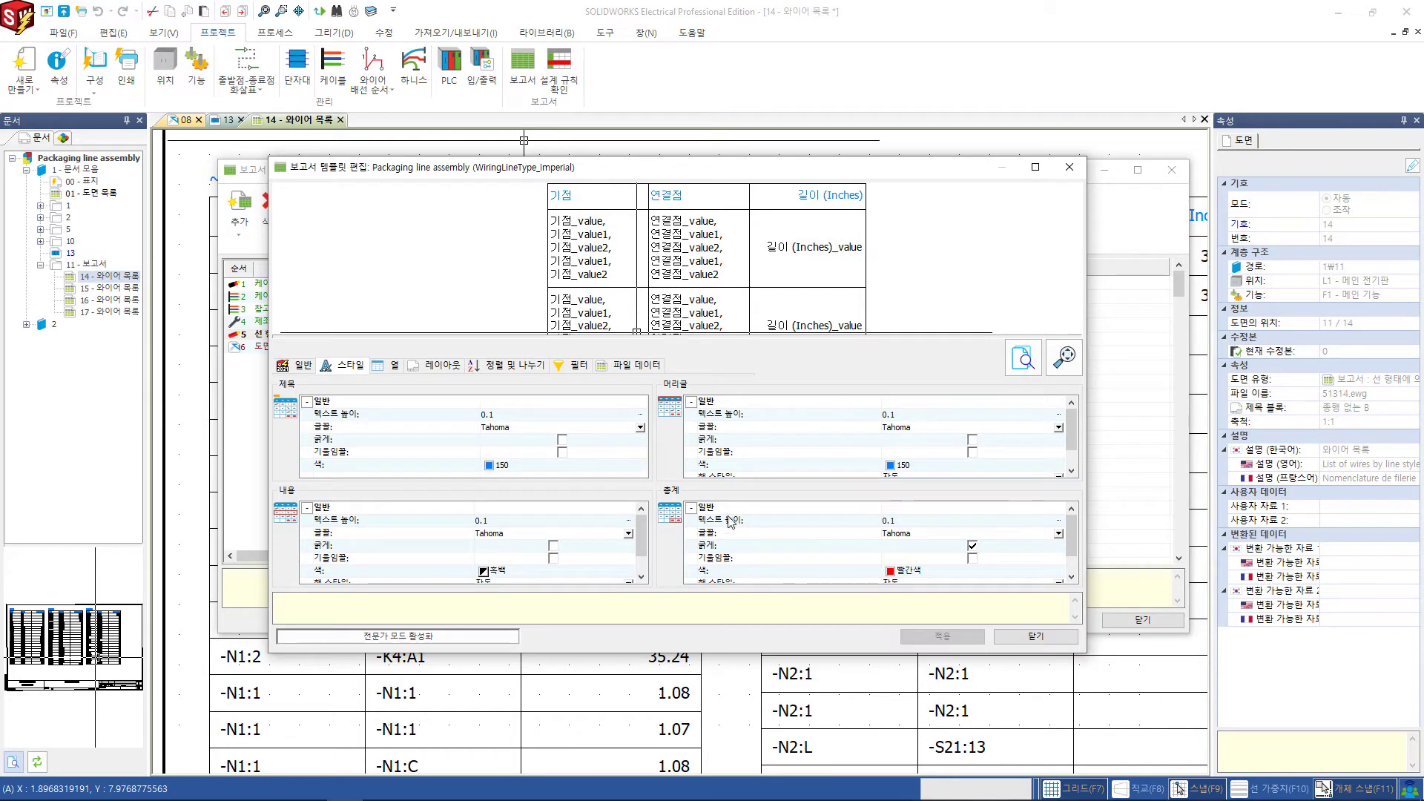
{"action": "left_click", "coordinate": [391, 367]}
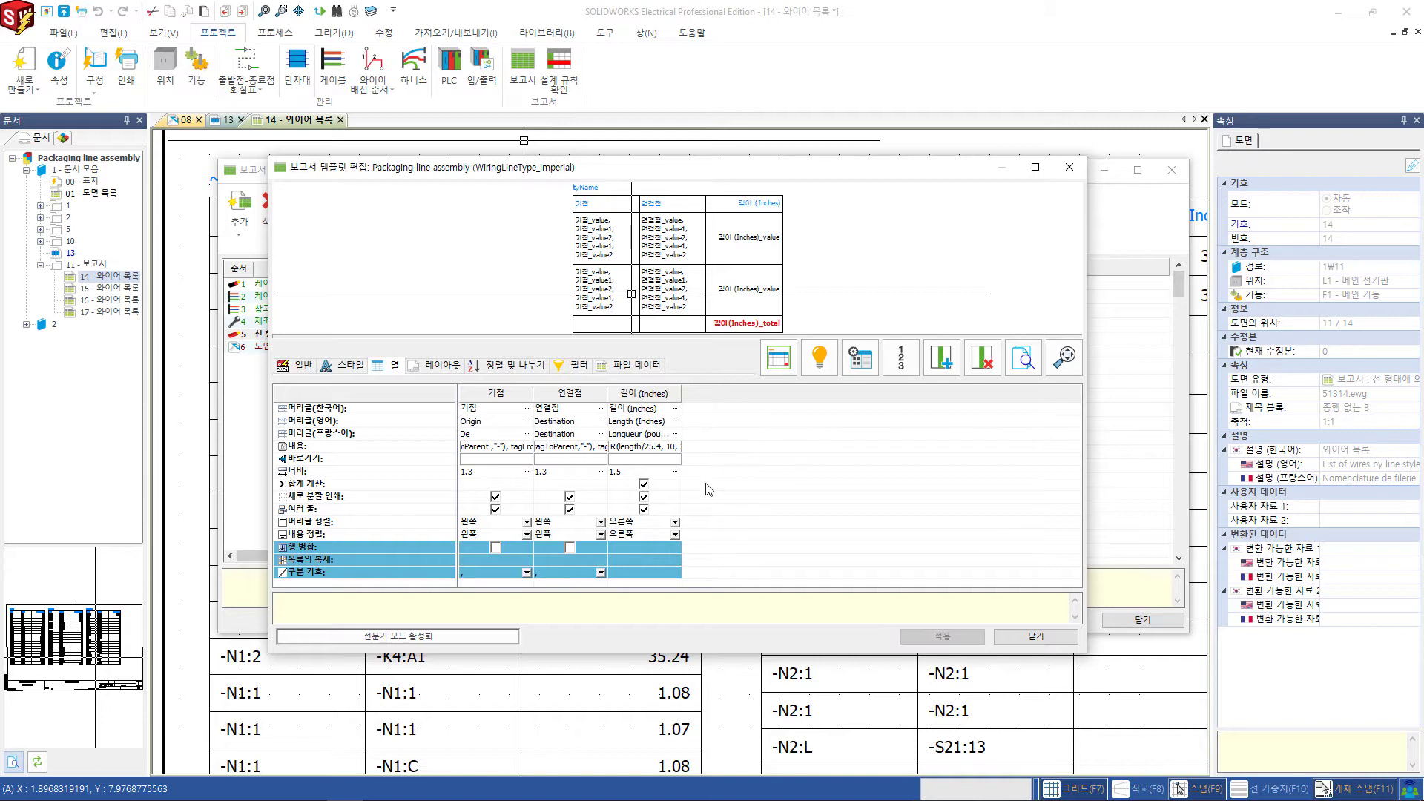
{"action": "left_click", "coordinate": [434, 366]}
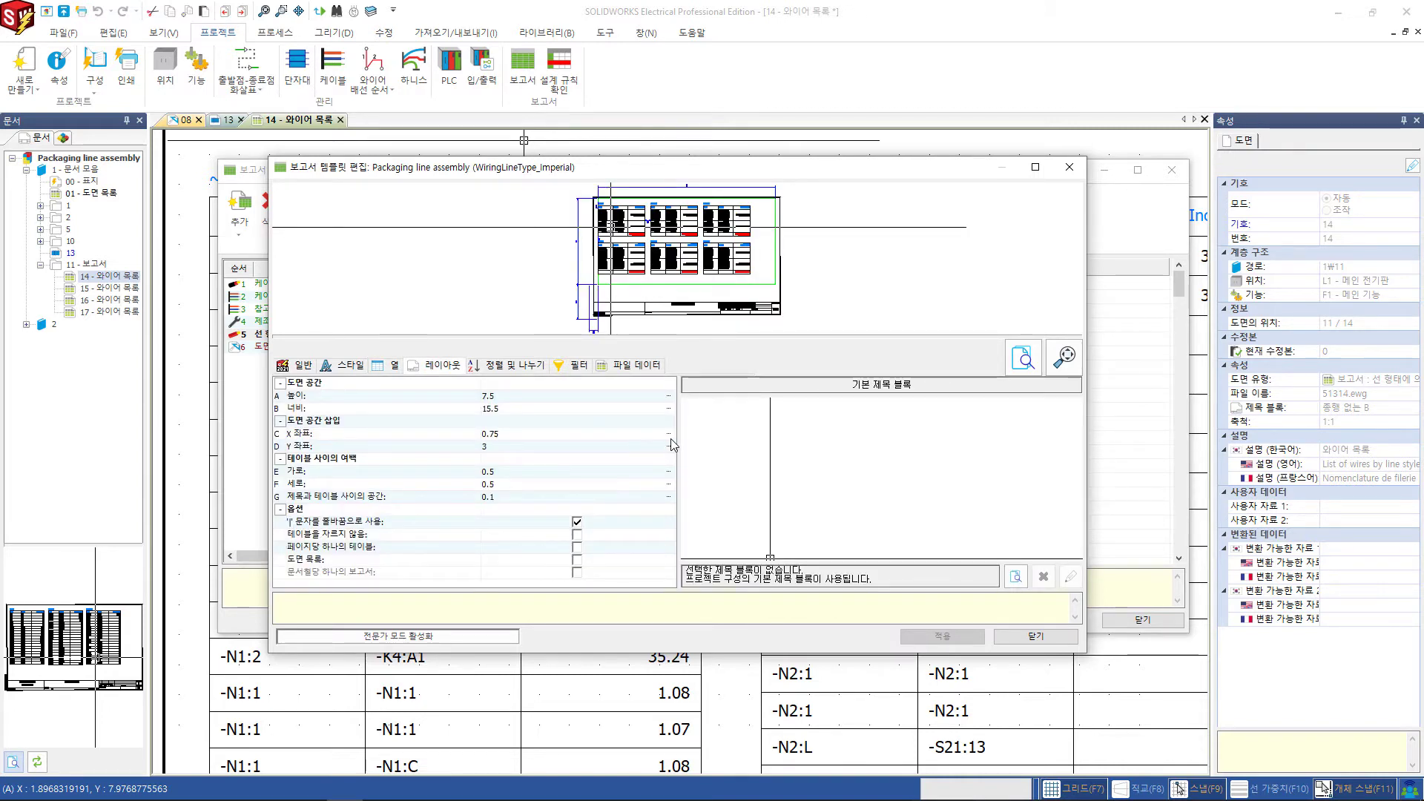
{"action": "scroll", "coordinate": [623, 248], "scroll_direction": "up", "scroll_amount": 1}
{"action": "middle_click_drag", "start_coordinate": [623, 248], "coordinate": [594, 274]}
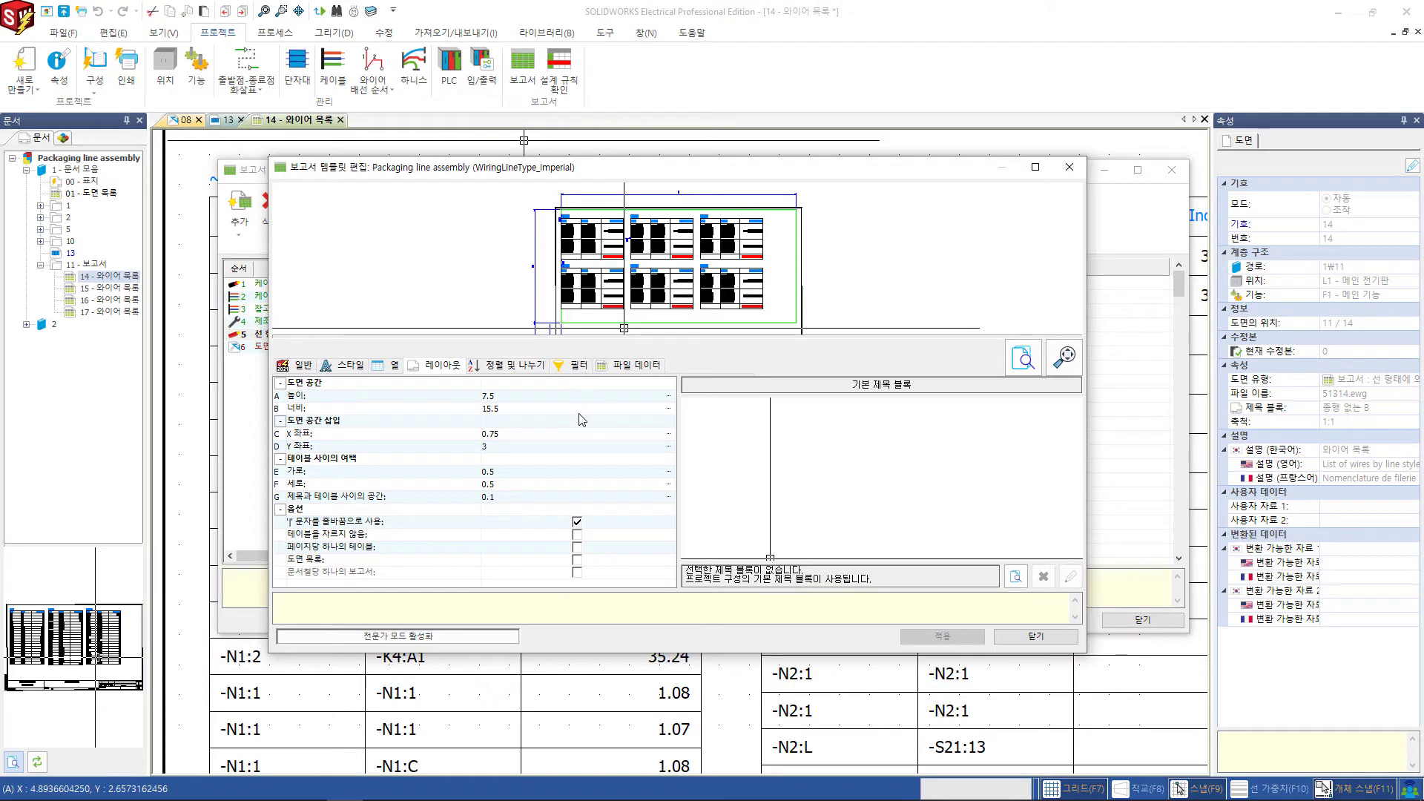
Step: Examine the template's sort and break conditions and the ltyName table titles in the preview
{"action": "left_click", "coordinate": [515, 368]}
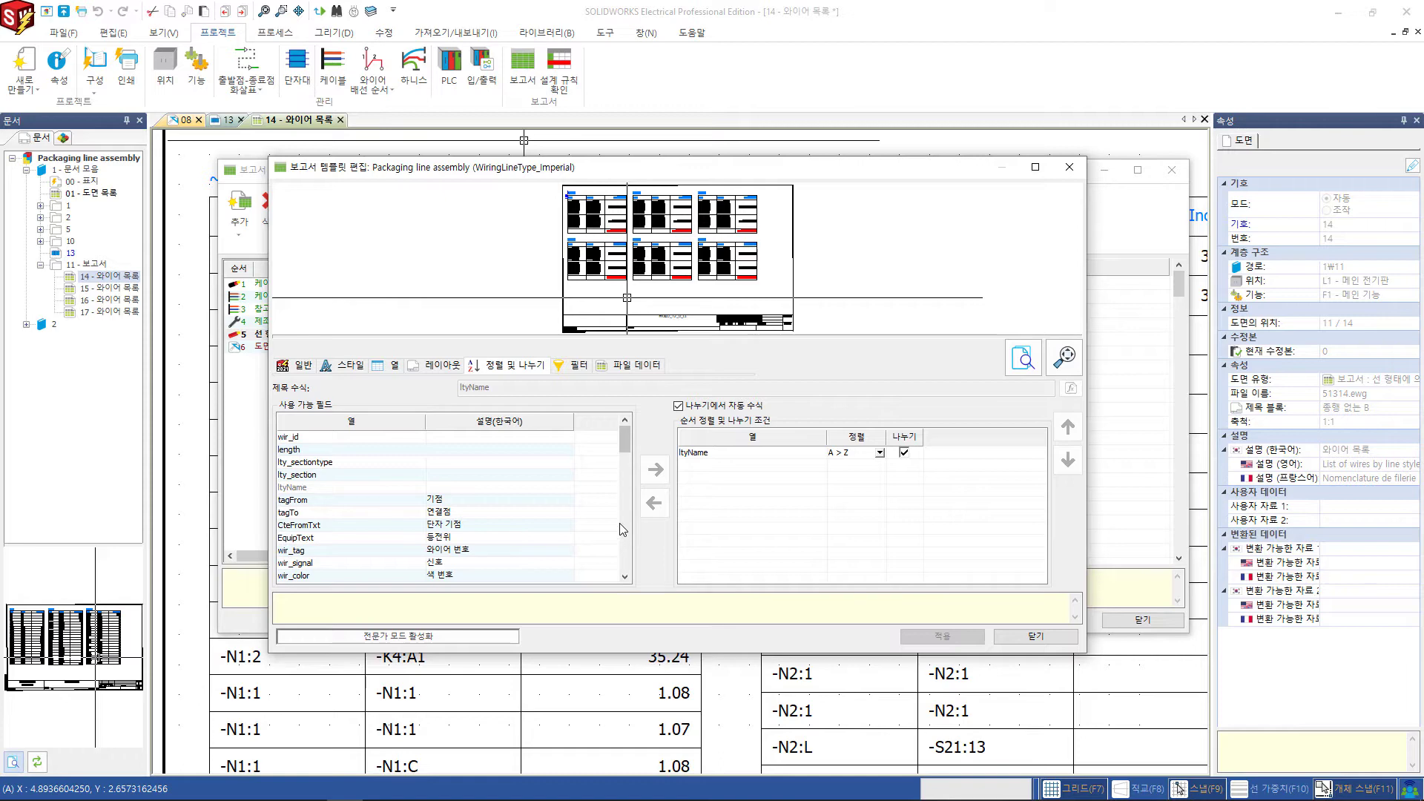
{"action": "scroll", "coordinate": [601, 239], "scroll_direction": "up", "scroll_amount": 3}
{"action": "scroll", "coordinate": [601, 239], "scroll_direction": "up", "scroll_amount": 5}
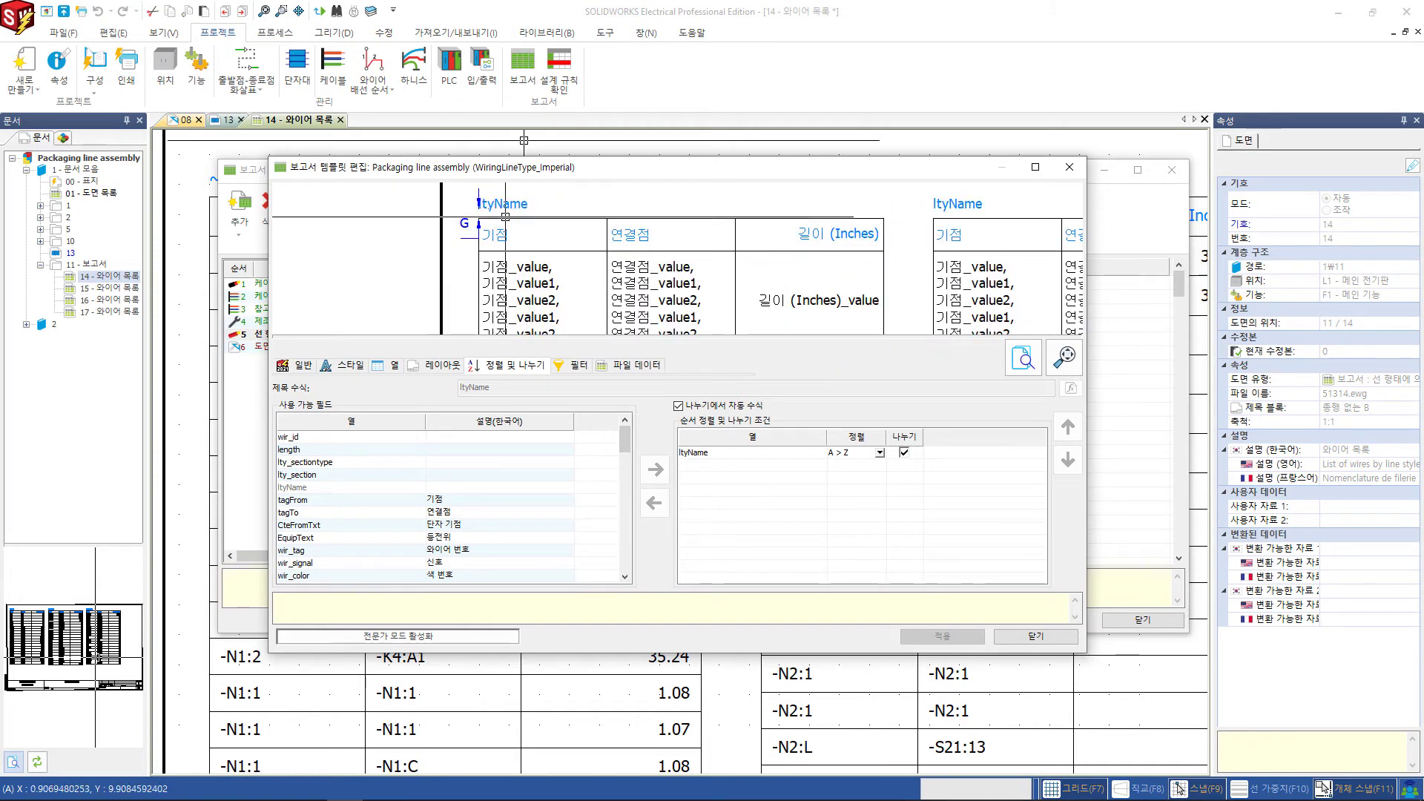
{"action": "scroll", "coordinate": [753, 229], "scroll_direction": "down", "scroll_amount": 1}
{"action": "middle_click_drag", "start_coordinate": [712, 219], "coordinate": [649, 195]}
{"action": "scroll", "coordinate": [649, 195], "scroll_direction": "down", "scroll_amount": 1}
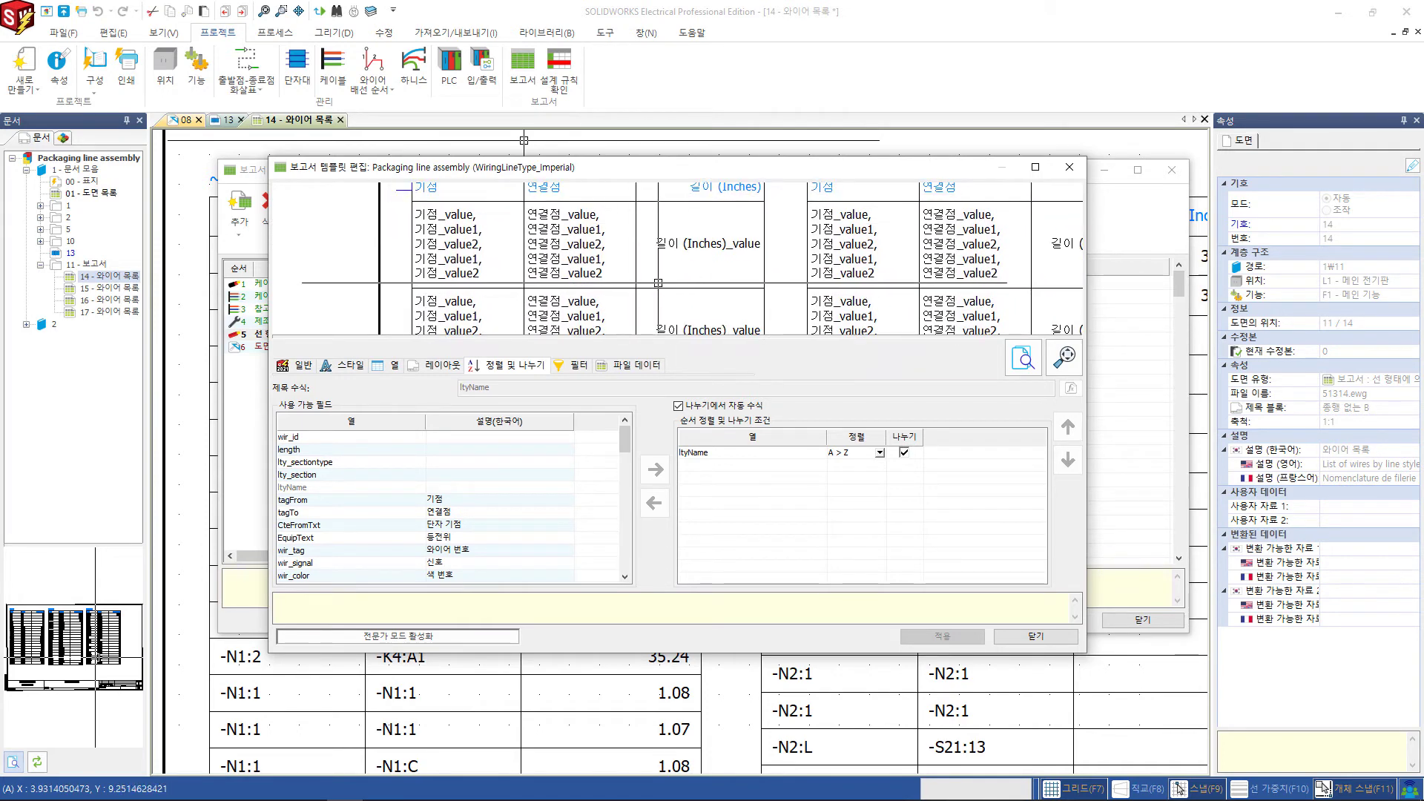
{"action": "scroll", "coordinate": [797, 254], "scroll_direction": "down", "scroll_amount": 1}
{"action": "scroll", "coordinate": [798, 255], "scroll_direction": "down", "scroll_amount": 1}
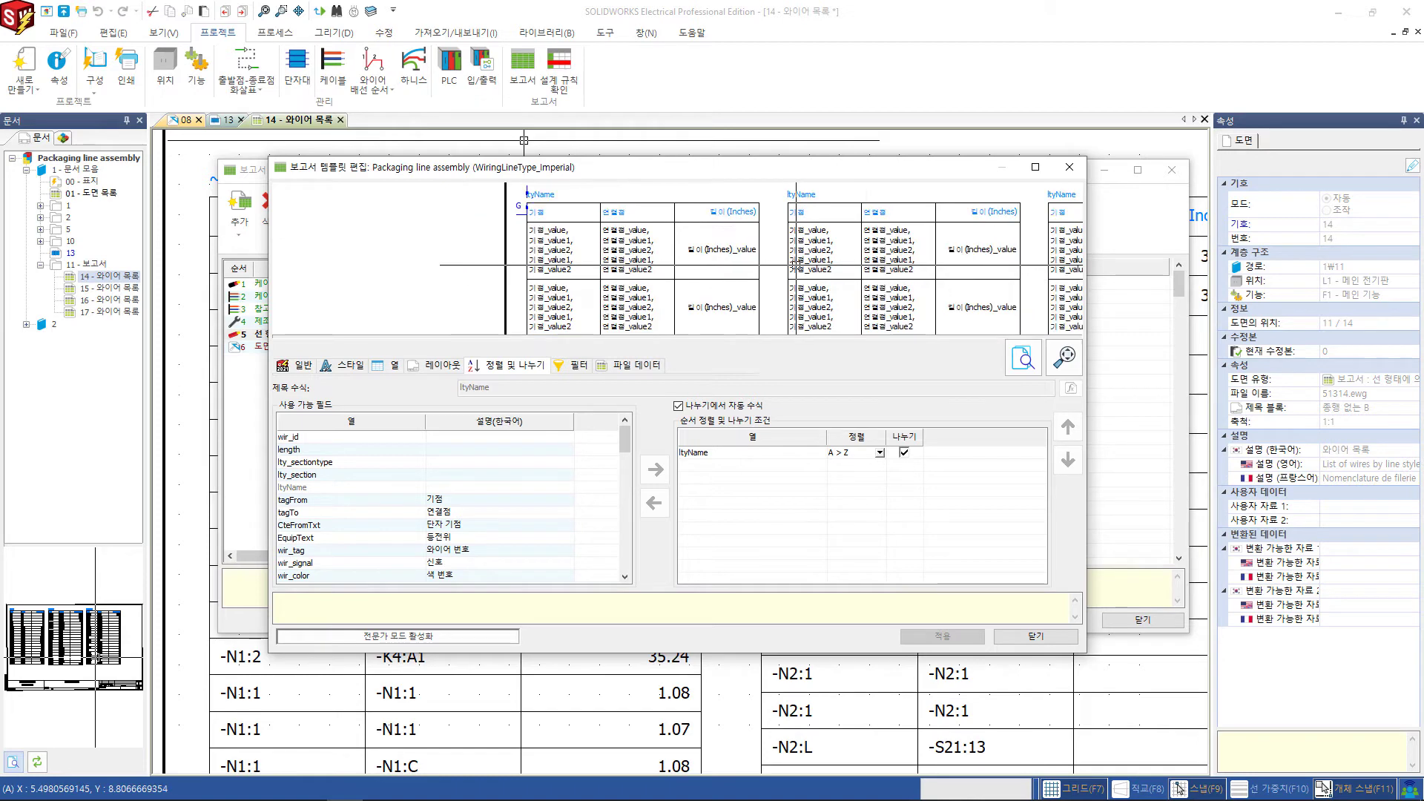
{"action": "scroll", "coordinate": [773, 260], "scroll_direction": "down", "scroll_amount": 1}
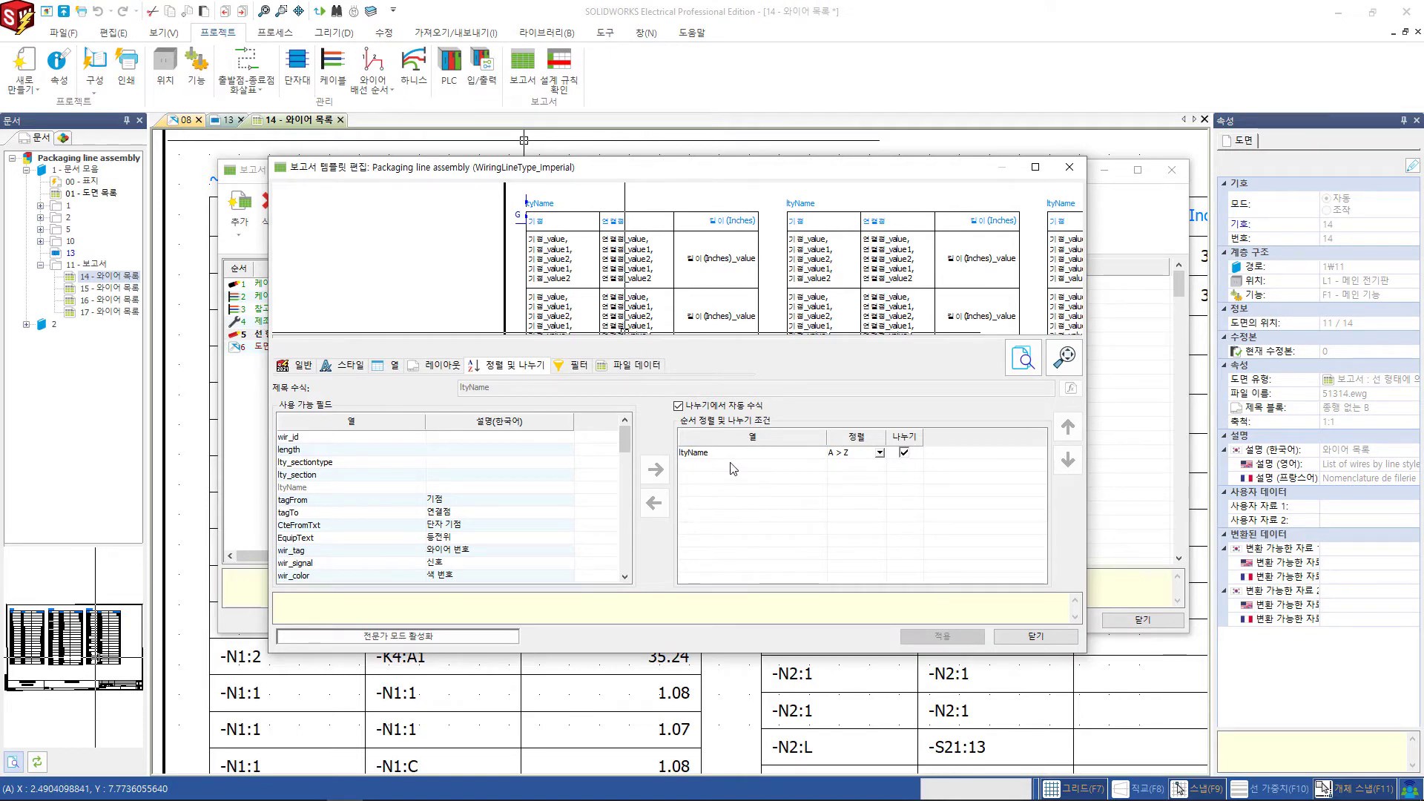
Step: Review the wire list template's filter settings and its file data settings
{"action": "left_click", "coordinate": [584, 366]}
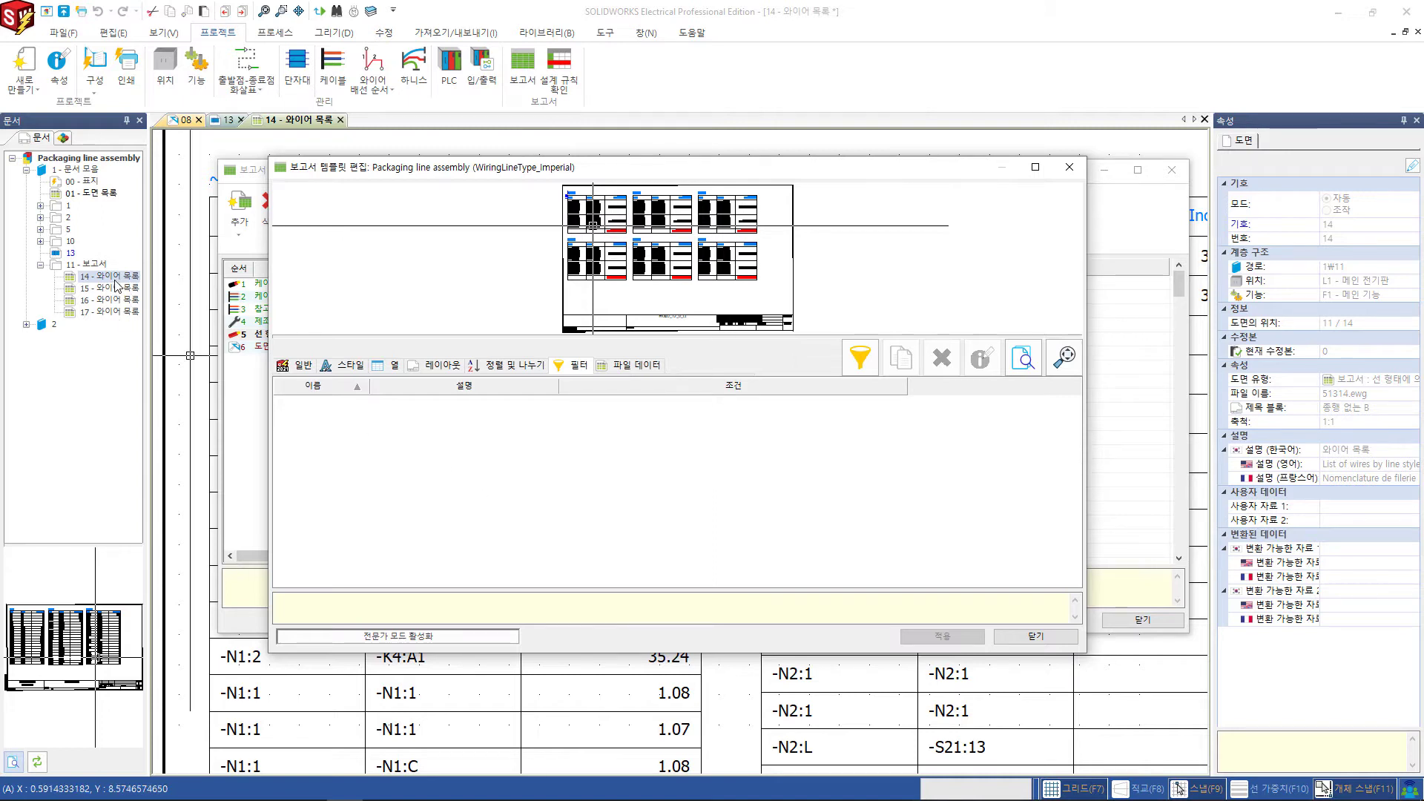
{"action": "scroll", "coordinate": [622, 236], "scroll_direction": "up", "scroll_amount": 3}
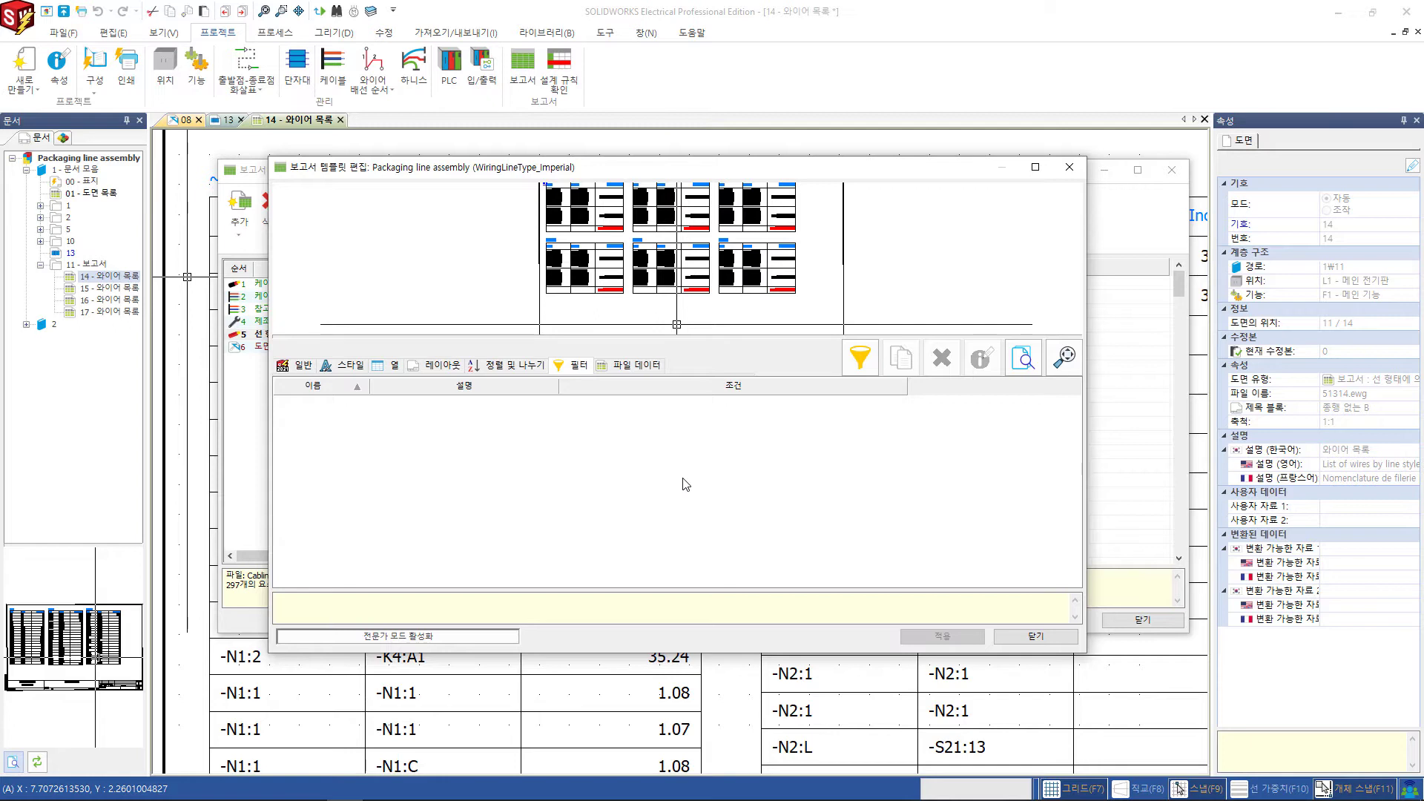
{"action": "left_click", "coordinate": [644, 365]}
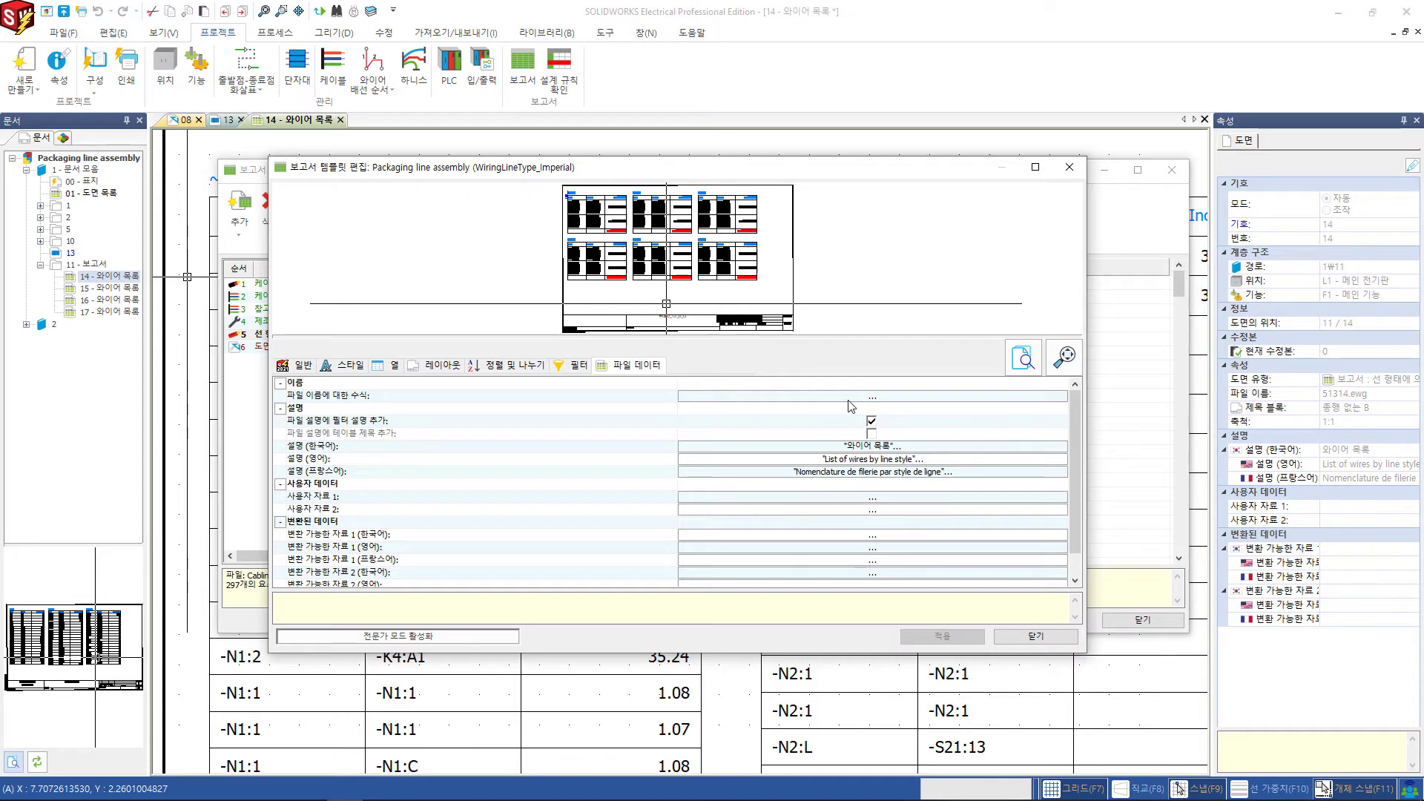
Step: Add the 색 번호 and 와이어 번호 columns to the wire list template
{"action": "left_click", "coordinate": [393, 366]}
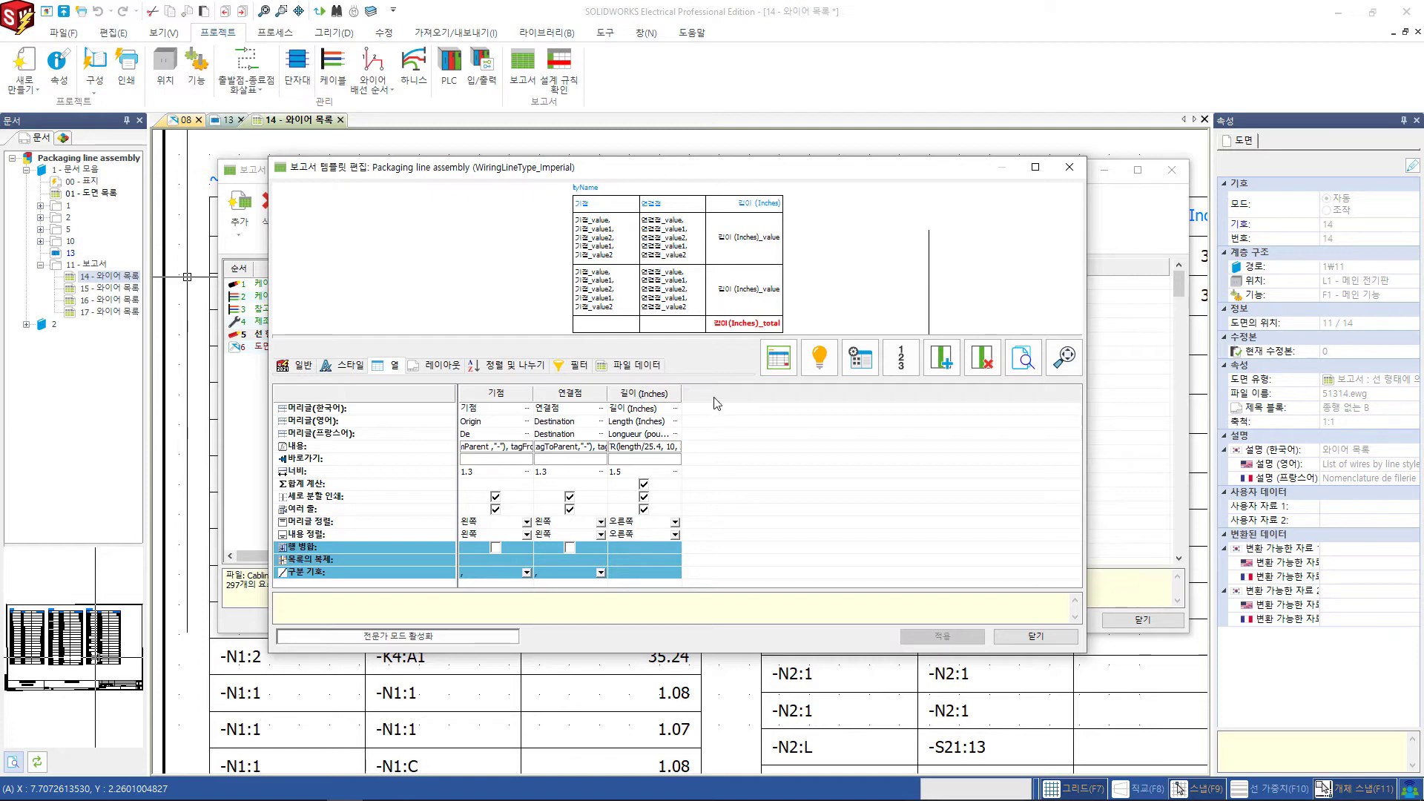
{"action": "left_click", "coordinate": [861, 359]}
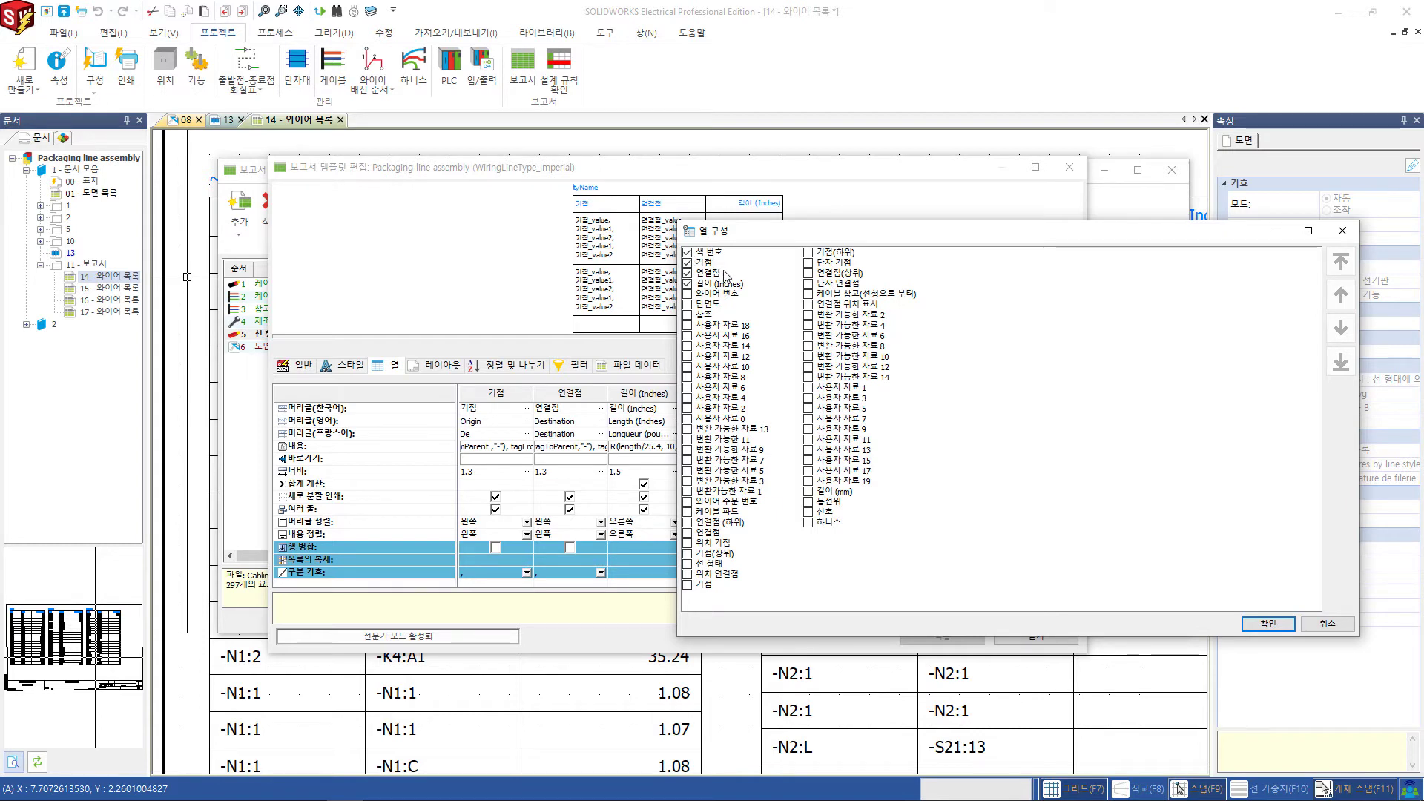
{"action": "left_click", "coordinate": [688, 295]}
{"action": "left_click", "coordinate": [1266, 626]}
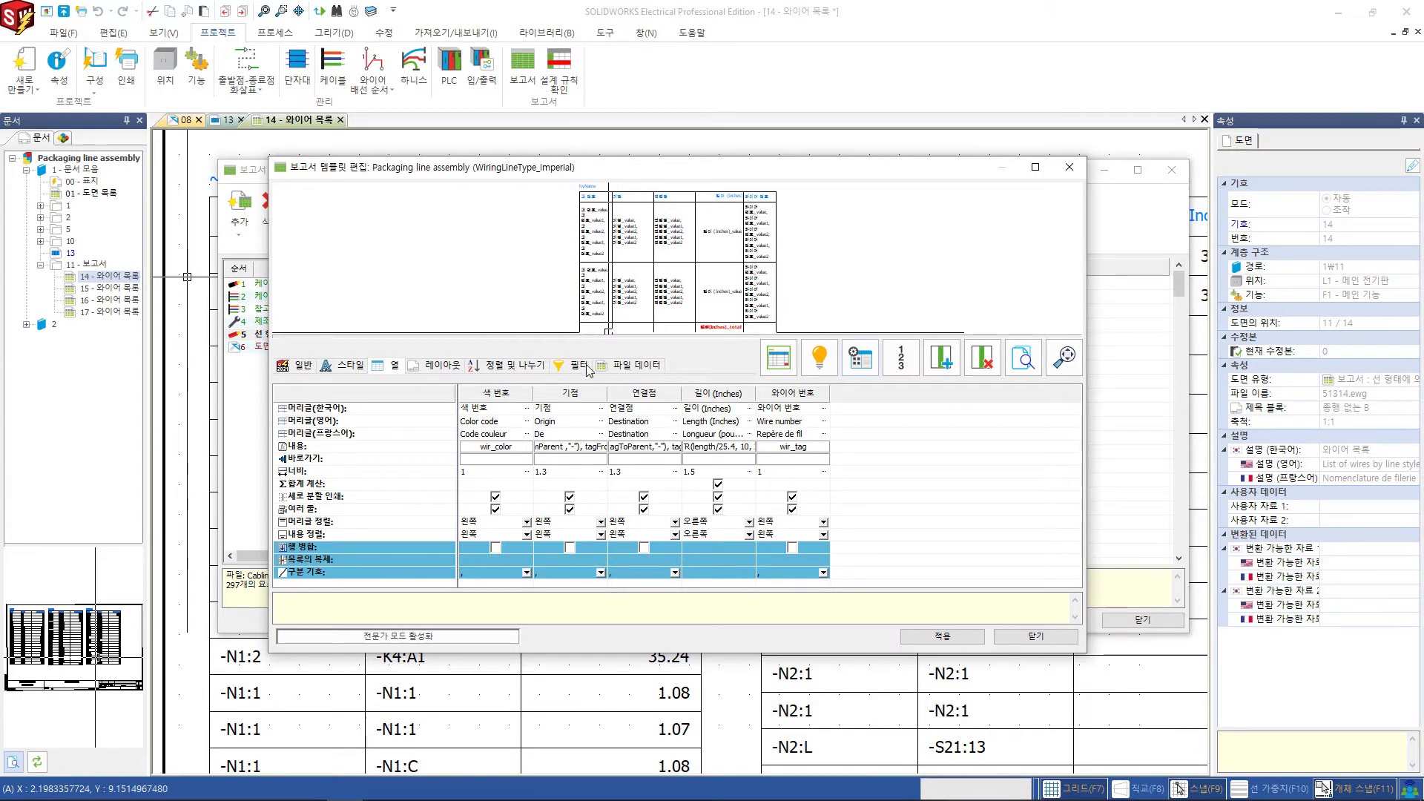
Step: Change the Korean header of the length column to 길이 (mm)
{"action": "left_click_drag", "start_coordinate": [560, 400], "coordinate": [525, 410]}
{"action": "left_click", "coordinate": [733, 409]}
{"action": "left_click", "coordinate": [732, 408]}
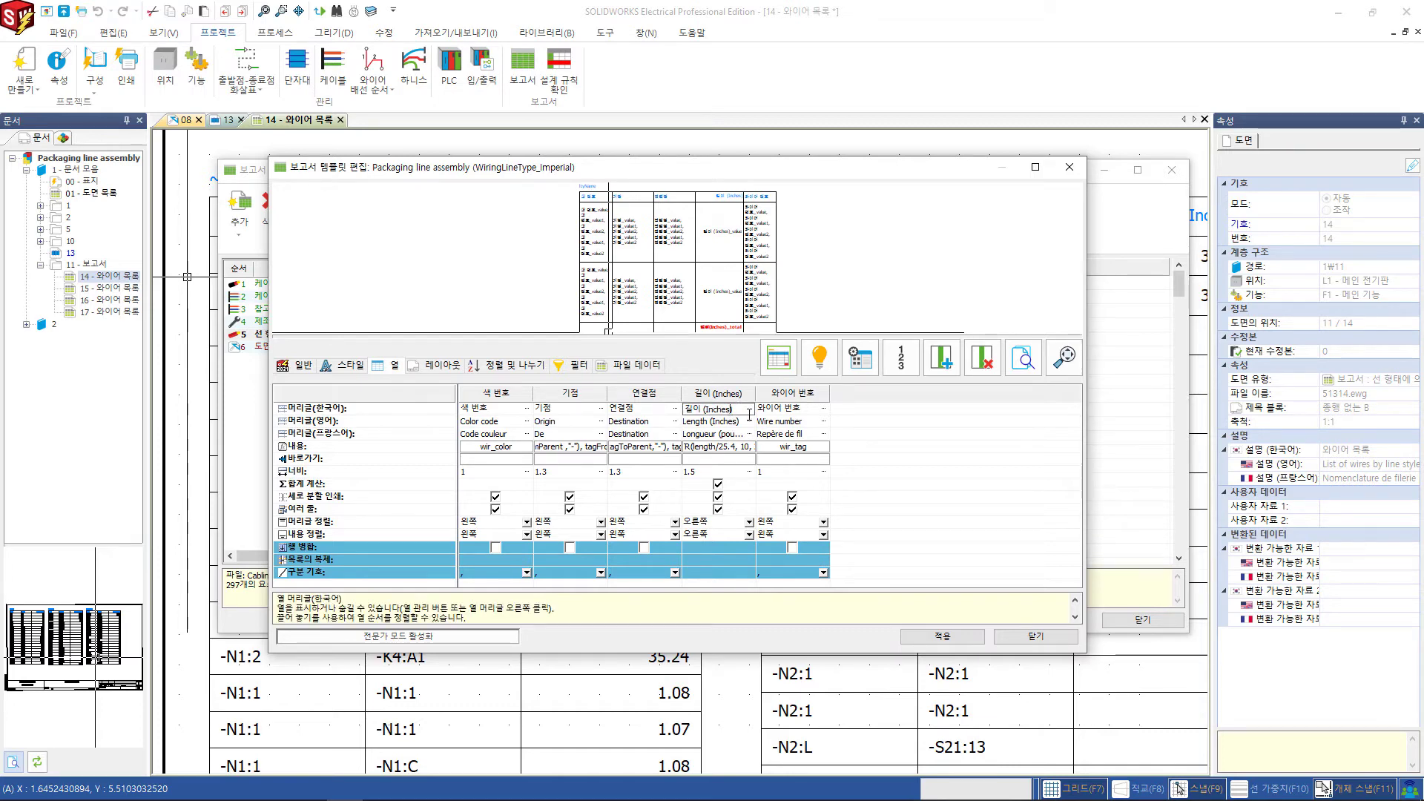
{"action": "key", "text": "BackSpace"}
{"action": "key", "text": "BackSpace"}
{"action": "key", "text": "BackSpace"}
{"action": "key", "text": "BackSpace"}
{"action": "key", "text": "BackSpace"}
{"action": "key", "text": "BackSpace"}
{"action": "type", "text": "mm"}
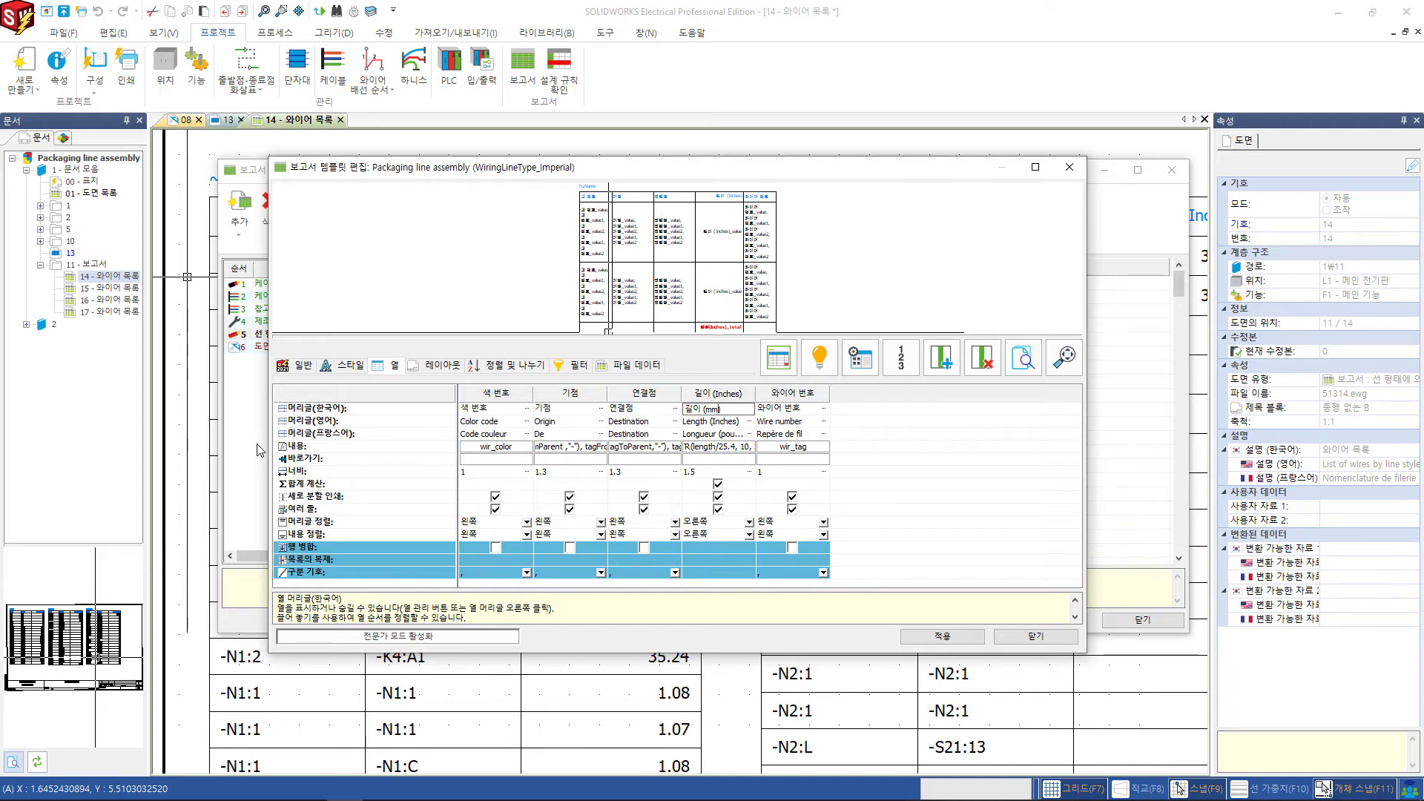
Step: Remove the inch conversion from the length column's content formula, making it STR(length, 10, 2)
{"action": "double_click", "coordinate": [696, 449]}
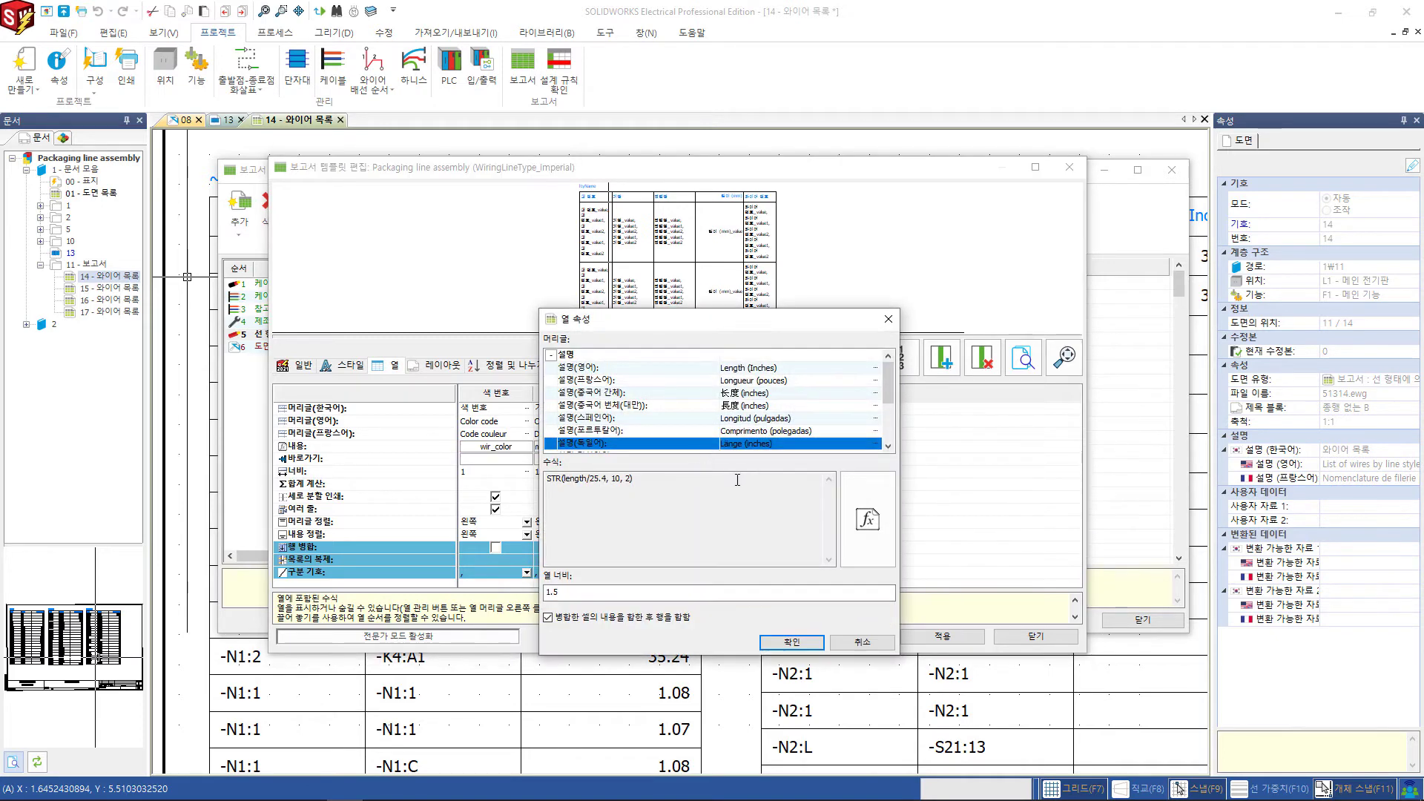
{"action": "left_click", "coordinate": [871, 532]}
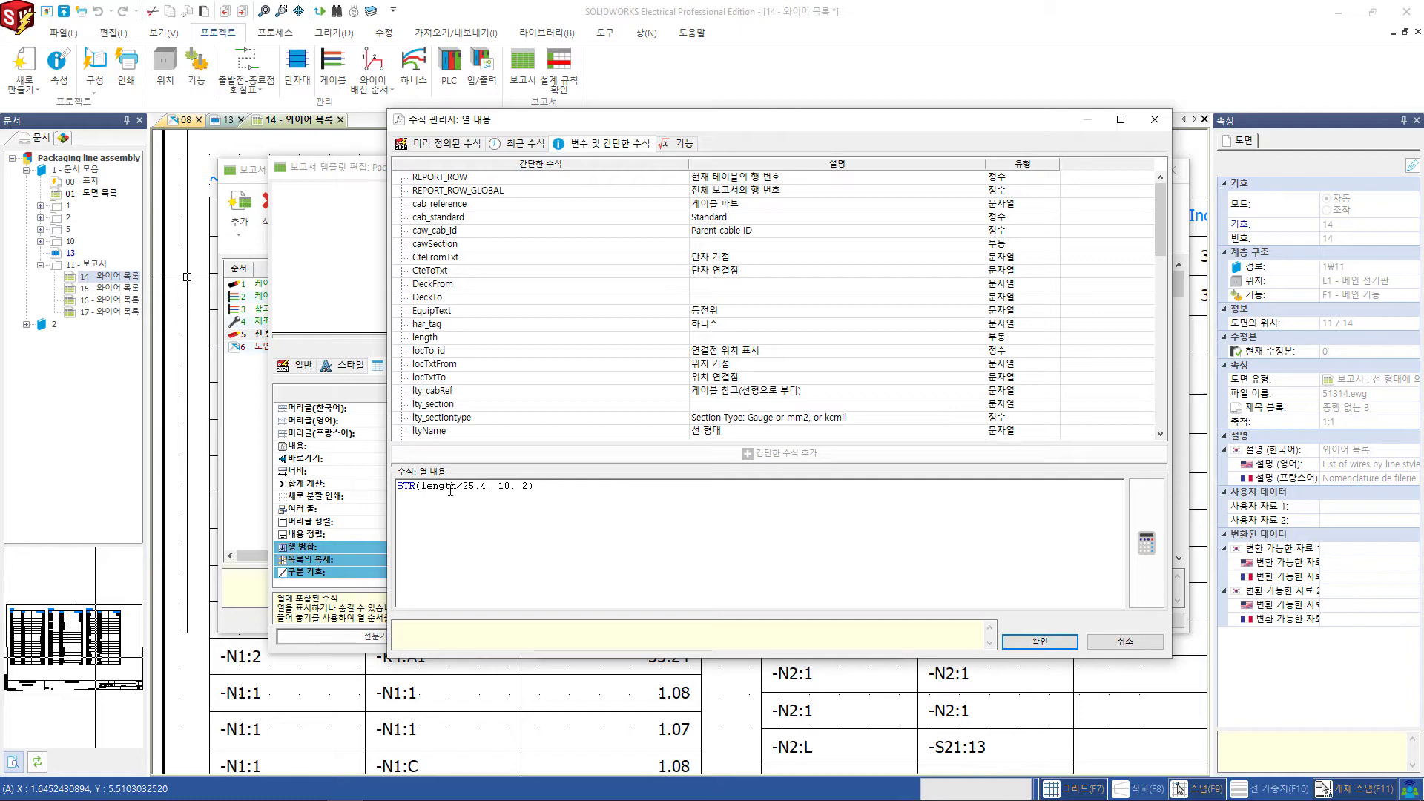
{"action": "left_click", "coordinate": [456, 493]}
{"action": "left_click", "coordinate": [486, 487]}
{"action": "key", "text": "BackSpace"}
{"action": "key", "text": "BackSpace"}
{"action": "key", "text": "BackSpace"}
{"action": "key", "text": "BackSpace"}
{"action": "key", "text": "BackSpace"}
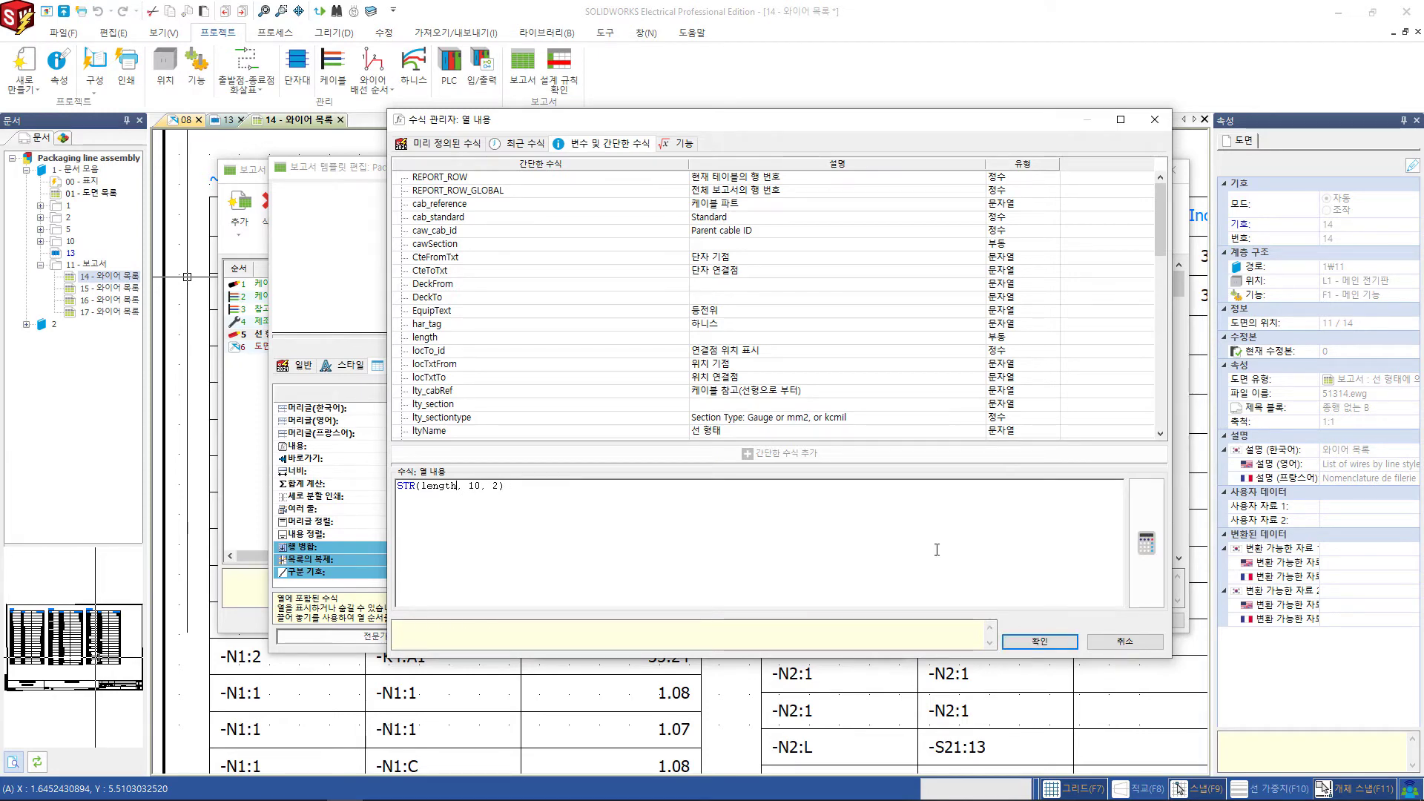
{"action": "left_click", "coordinate": [1019, 643]}
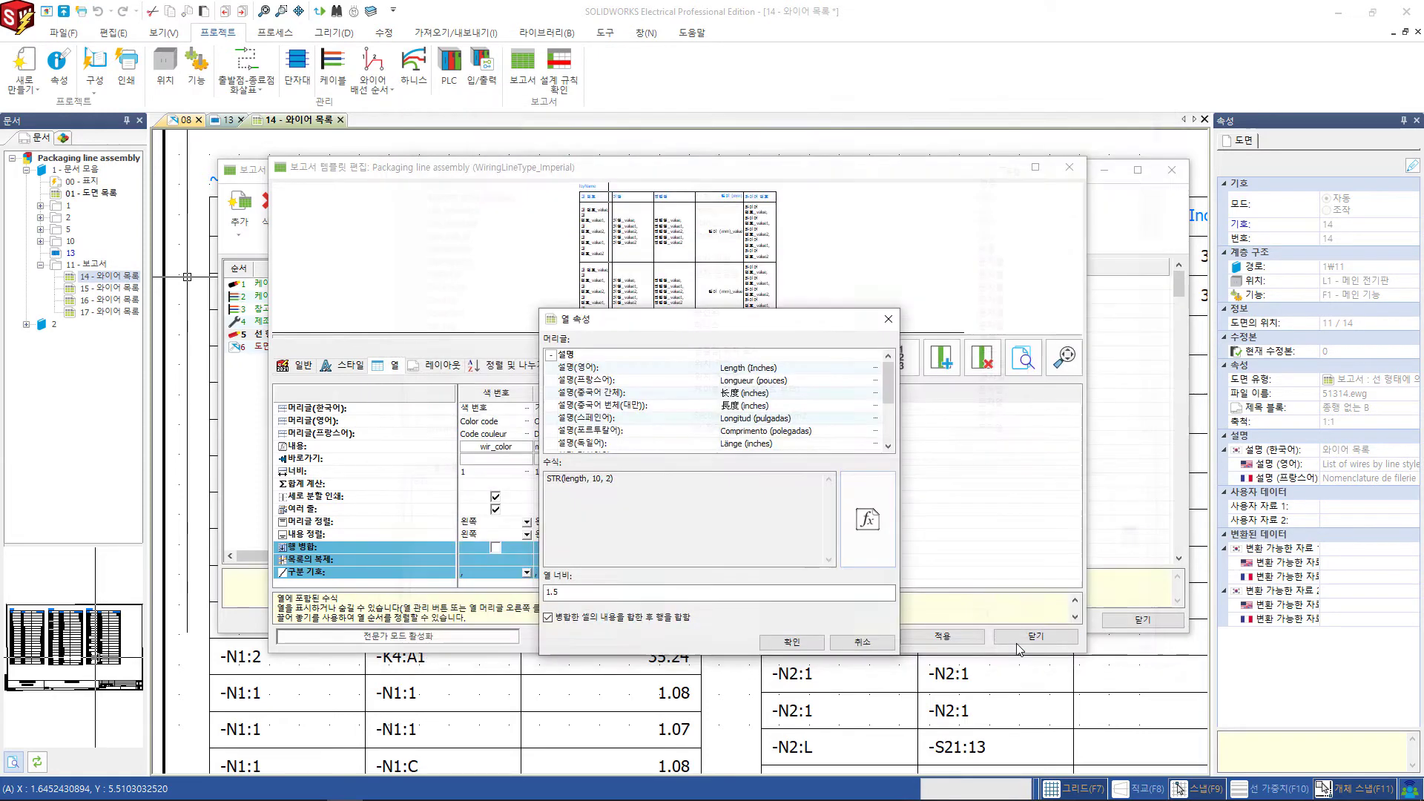
{"action": "left_click", "coordinate": [791, 643]}
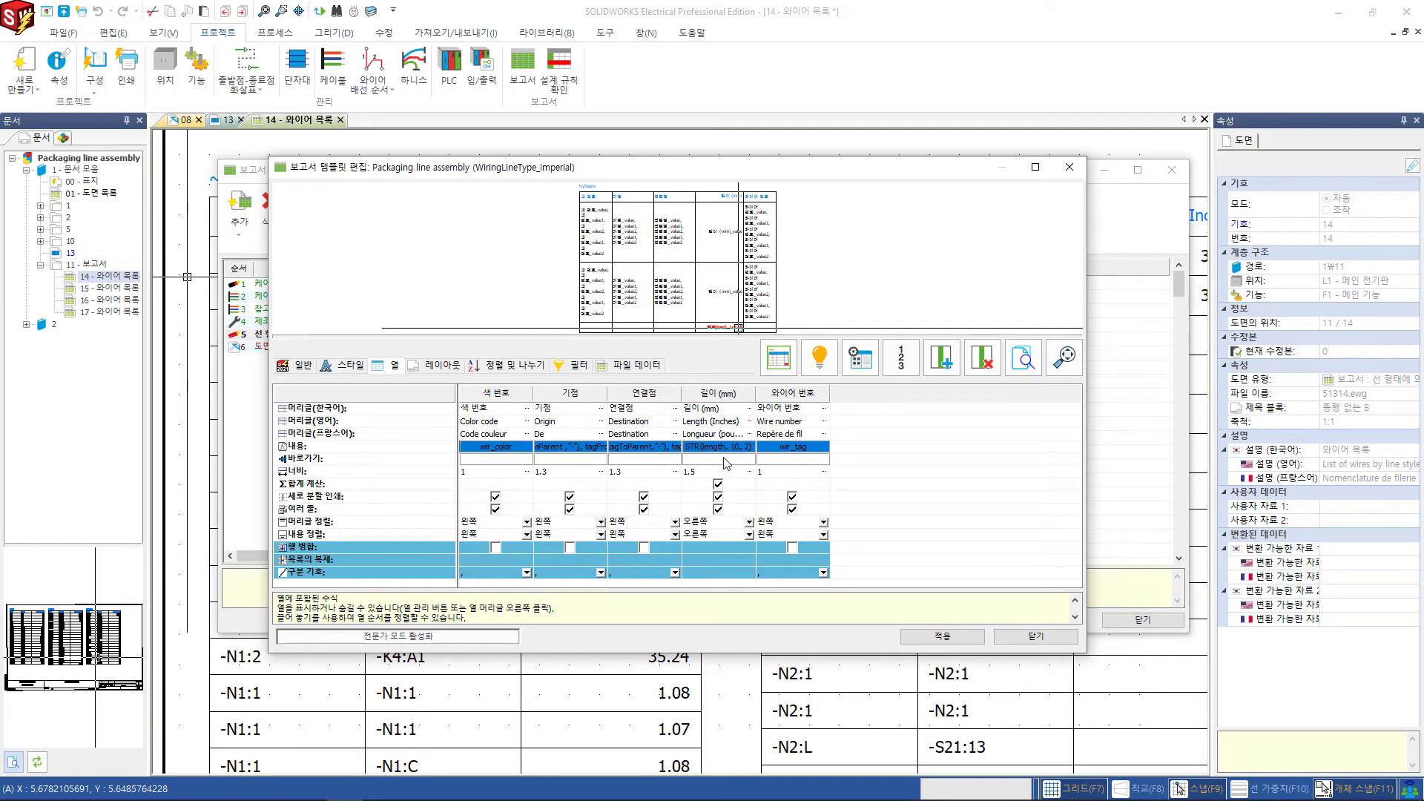
Step: Review the wire list template's layout settings for drawing space, insertion point and table spacing against the enlarged preview
{"action": "left_click", "coordinate": [442, 367]}
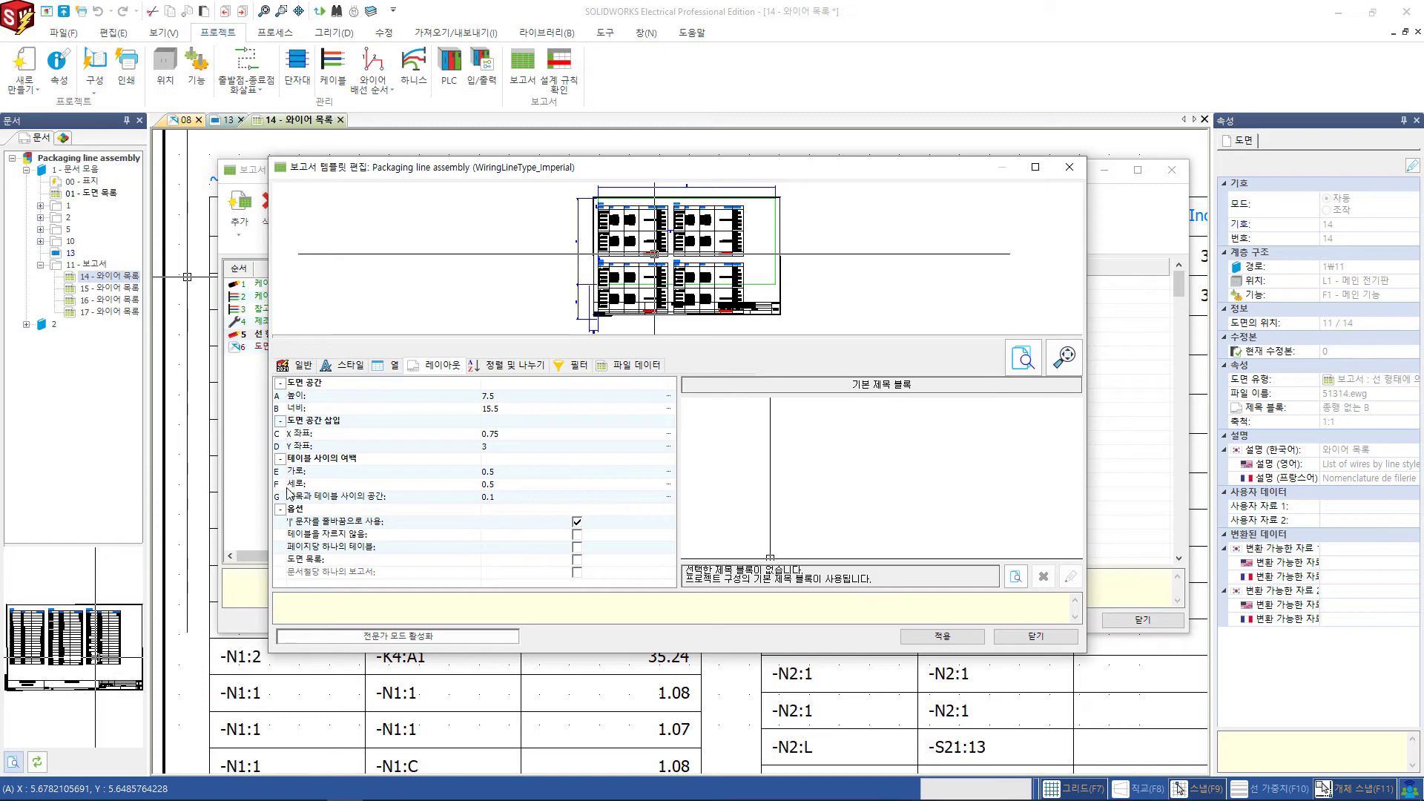
{"action": "scroll", "coordinate": [594, 233], "scroll_direction": "up", "scroll_amount": 3}
{"action": "scroll", "coordinate": [594, 232], "scroll_direction": "up", "scroll_amount": 5}
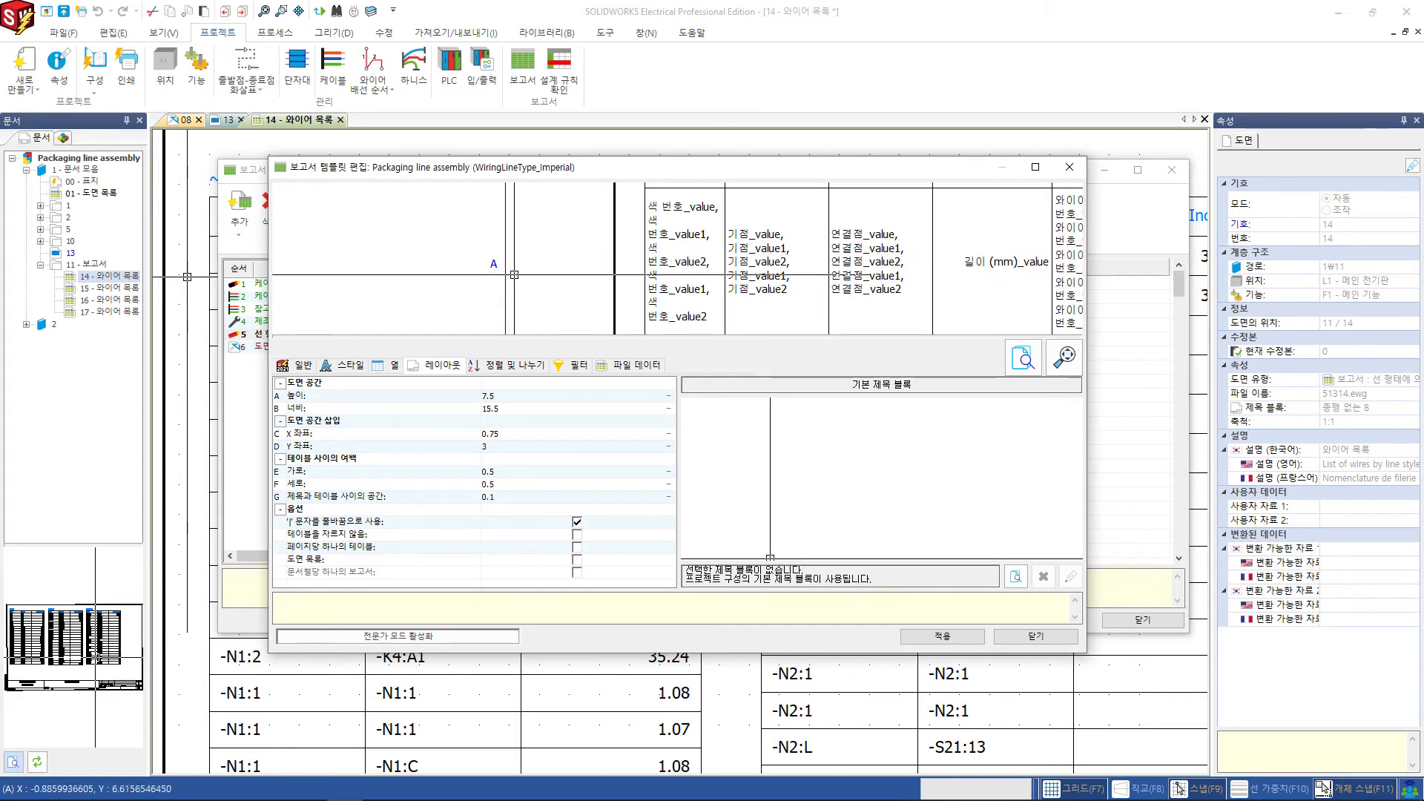
{"action": "scroll", "coordinate": [514, 275], "scroll_direction": "up", "scroll_amount": 3}
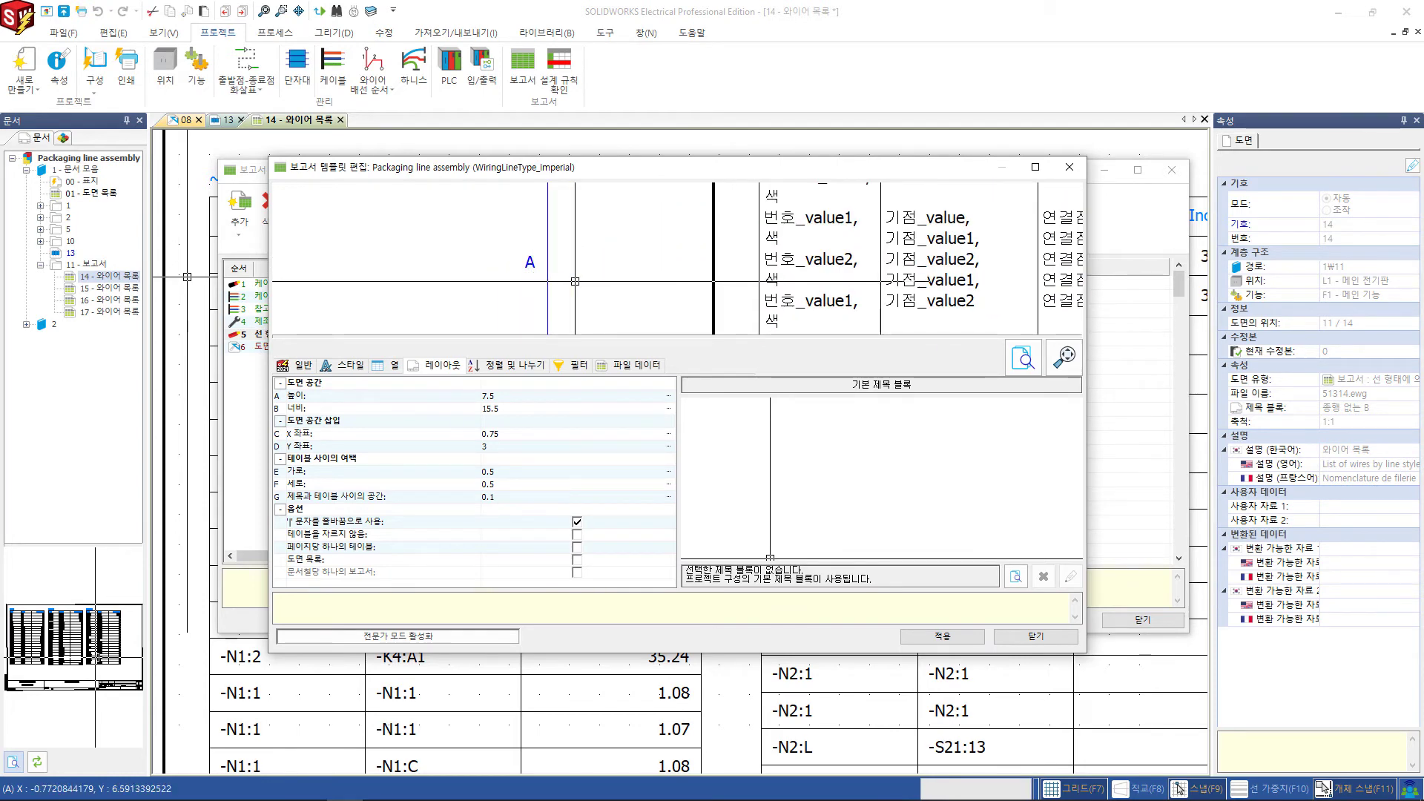
{"action": "left_click", "coordinate": [1037, 169]}
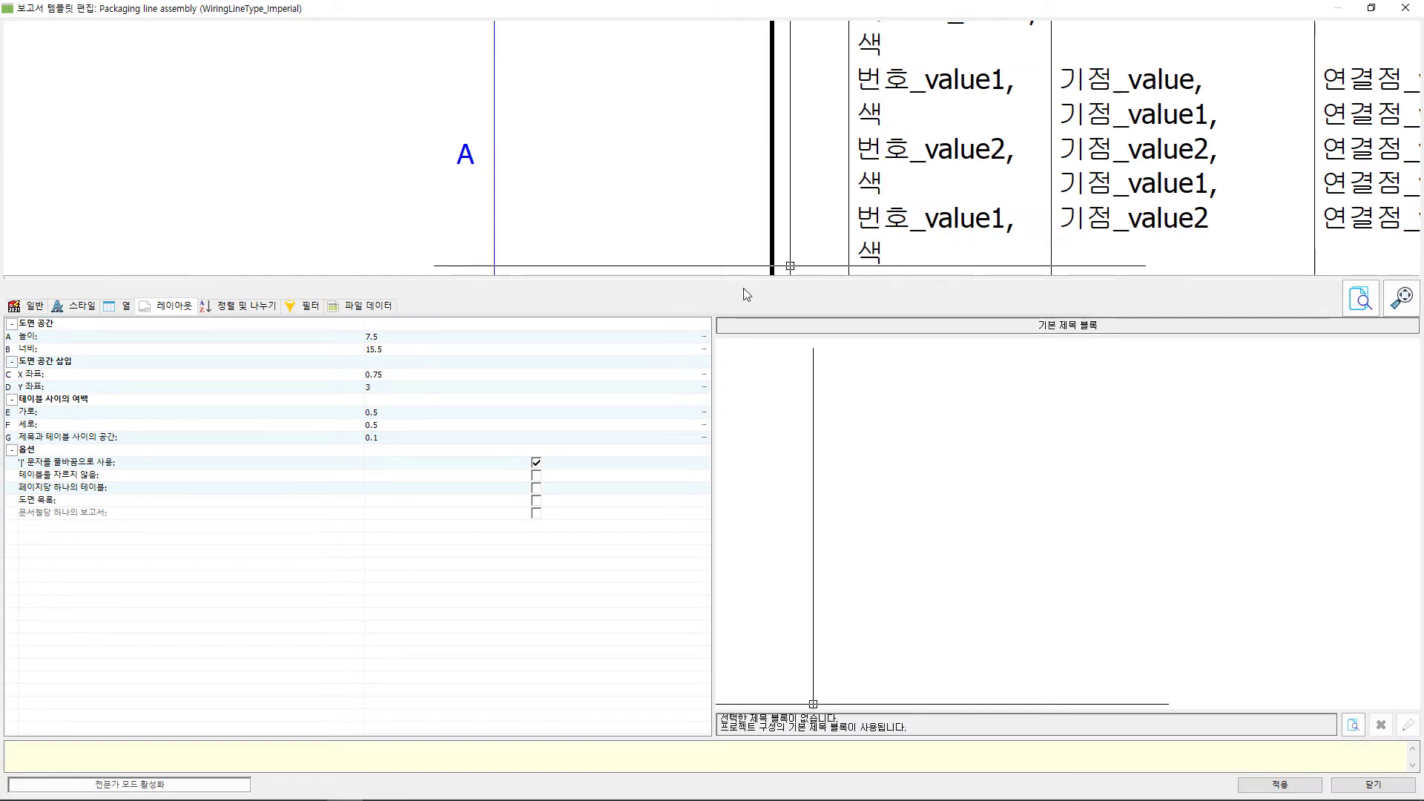
{"action": "scroll", "coordinate": [837, 317], "scroll_direction": "down", "scroll_amount": 5}
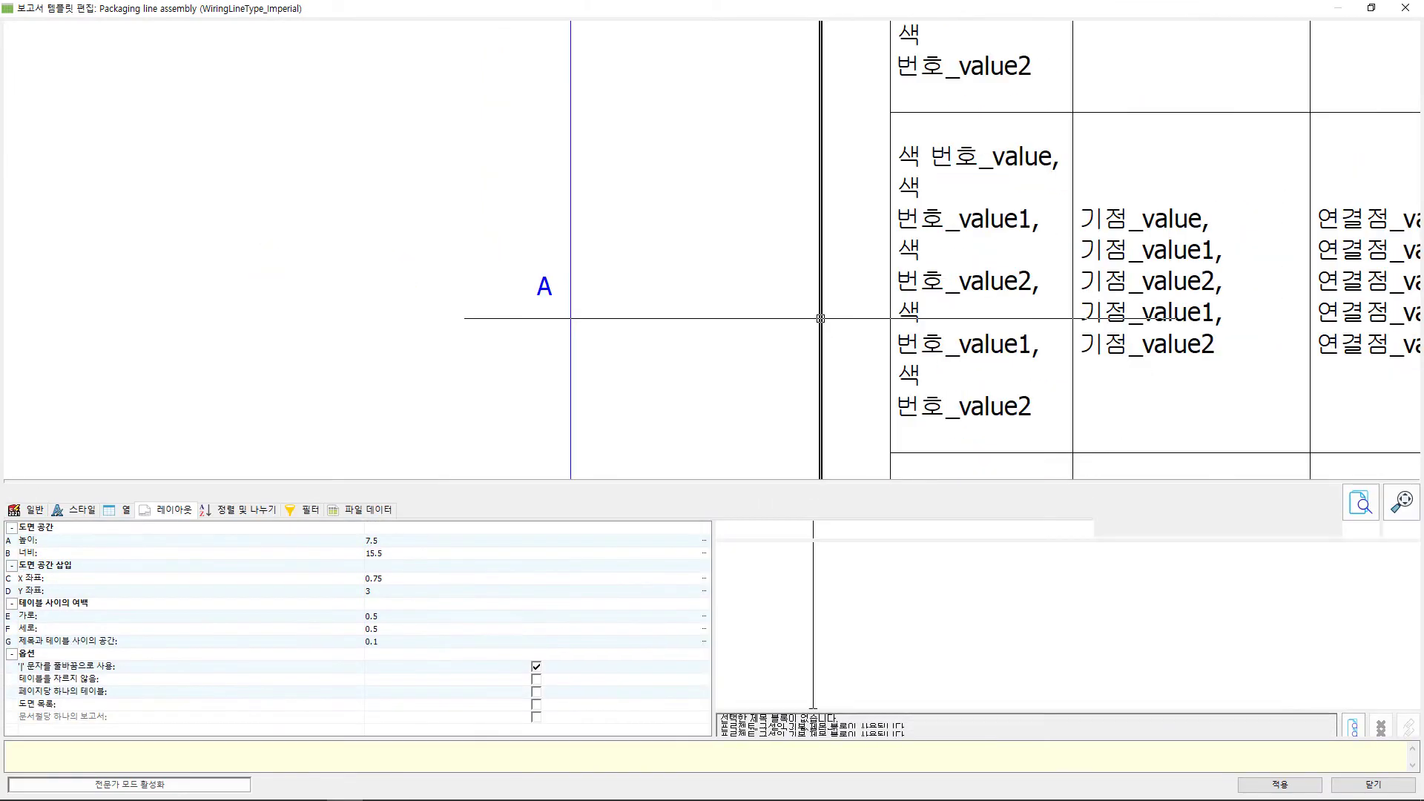
{"action": "scroll", "coordinate": [913, 273], "scroll_direction": "up", "scroll_amount": 5}
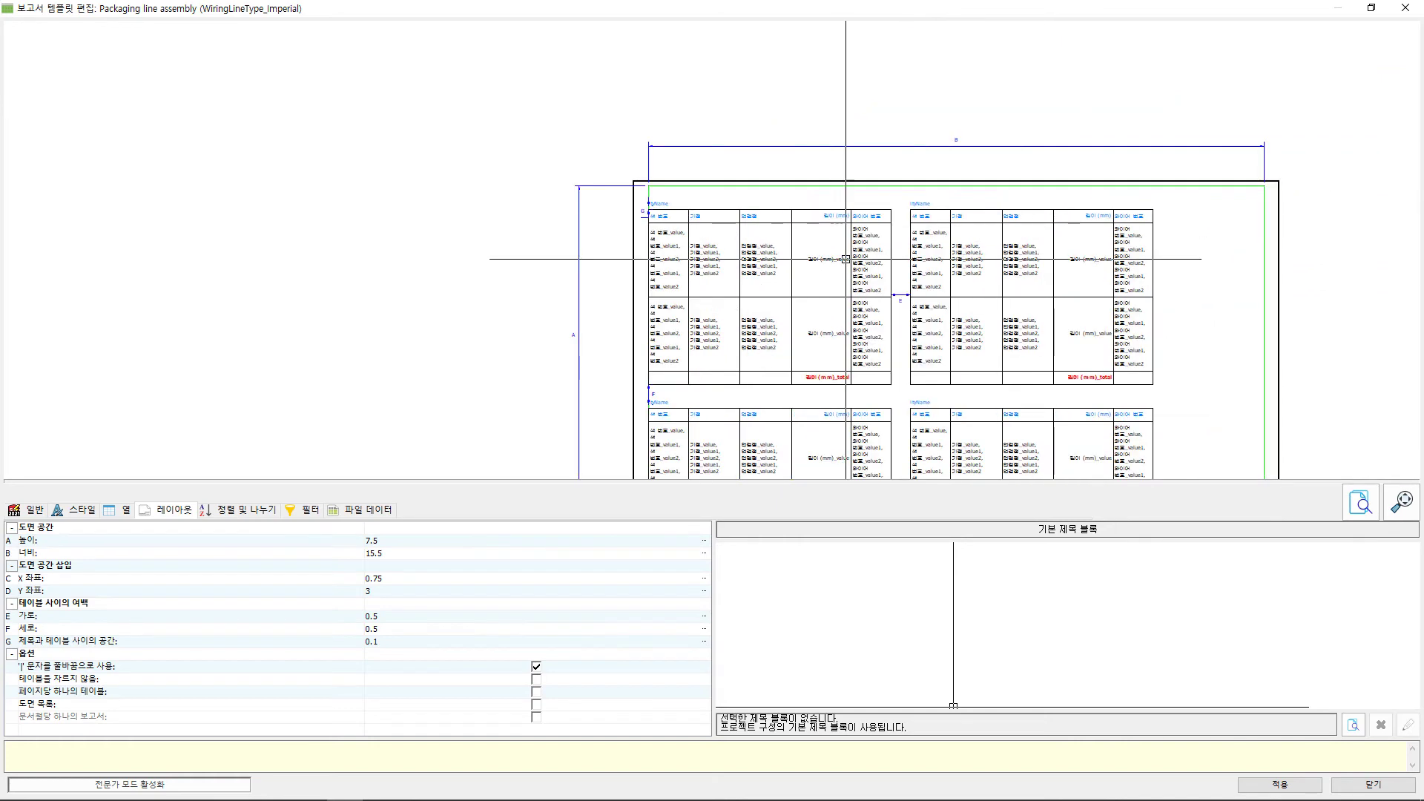
{"action": "scroll", "coordinate": [869, 142], "scroll_direction": "down", "scroll_amount": 4}
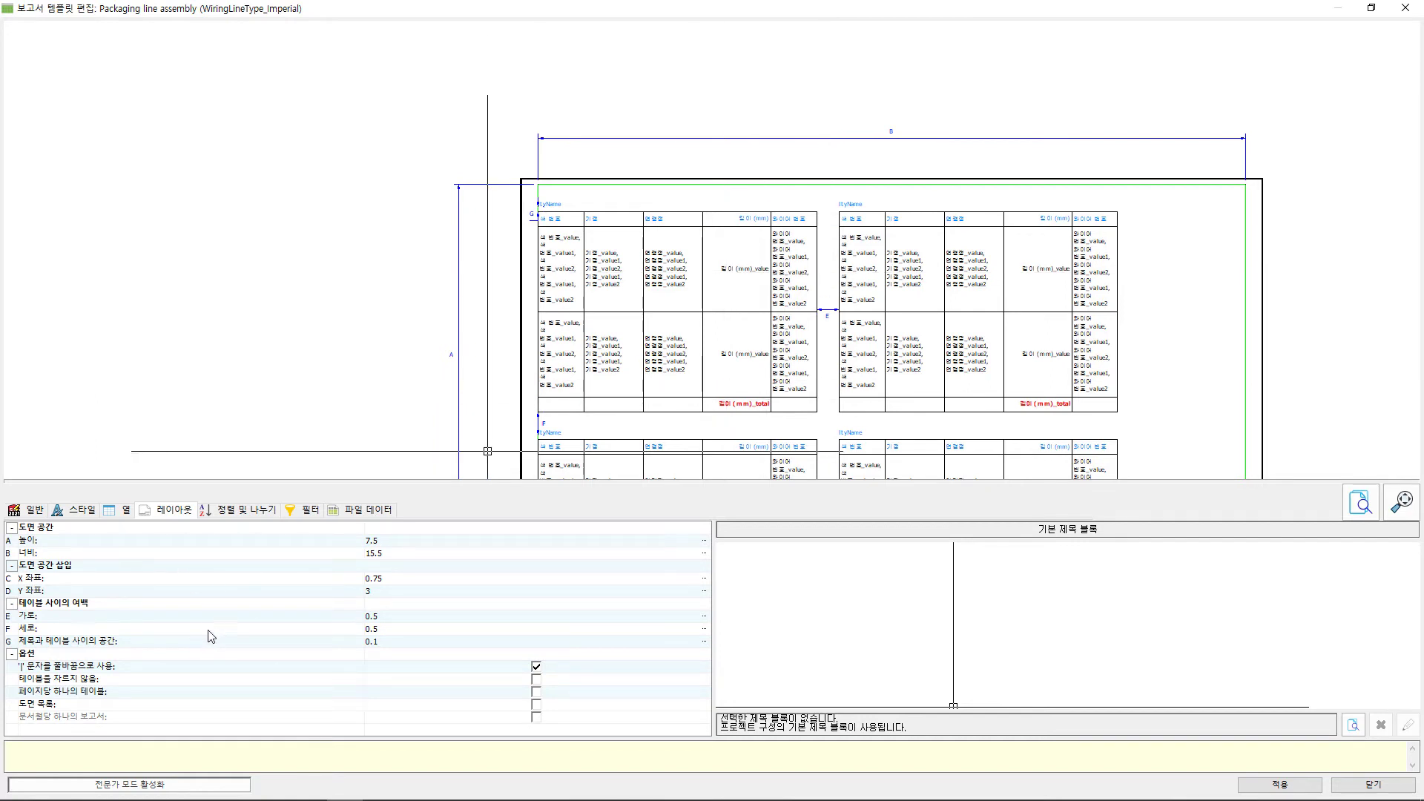
Step: Add wir_color to the wire list template's sort conditions and enable breaking the report on it
{"action": "left_click", "coordinate": [265, 512]}
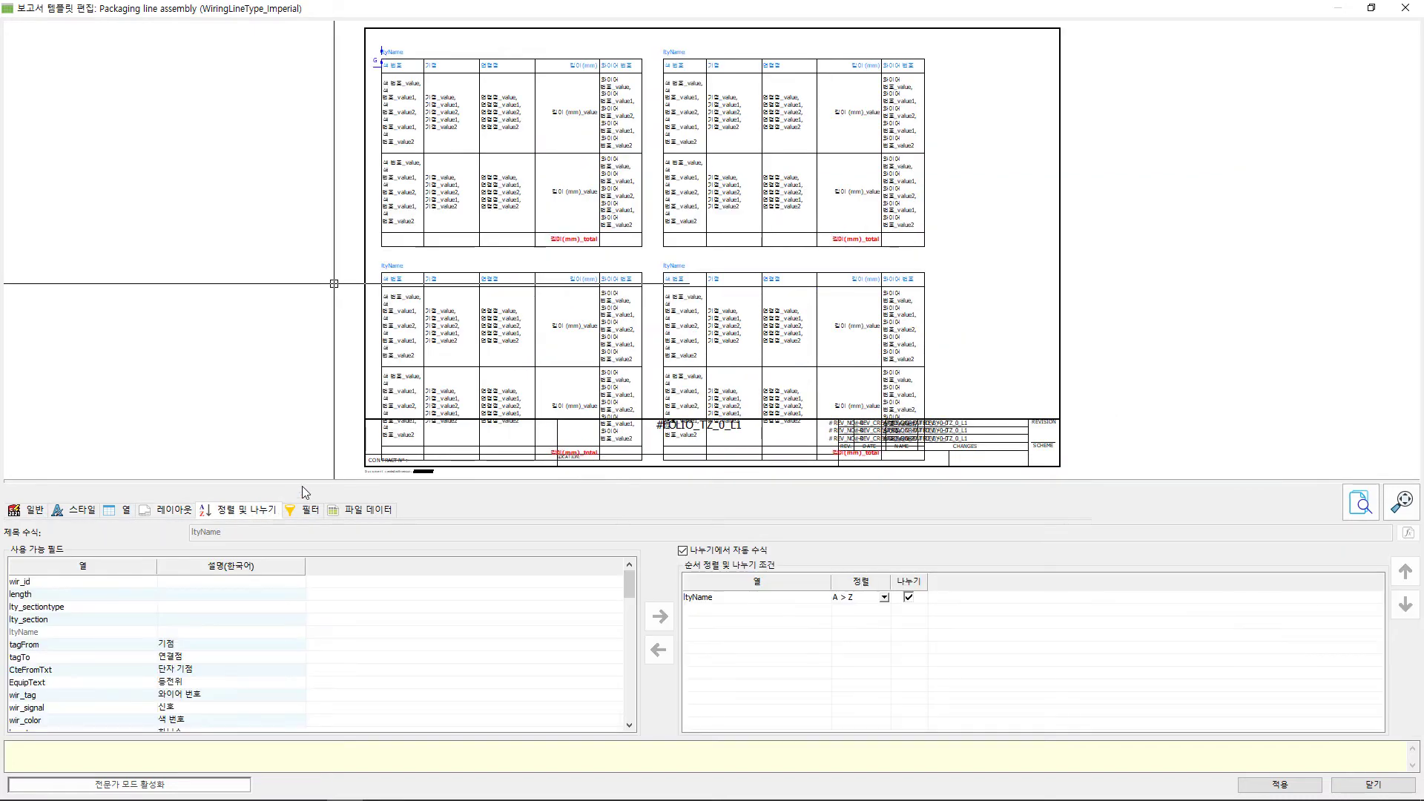
{"action": "left_click_drag", "start_coordinate": [308, 478], "coordinate": [309, 283]}
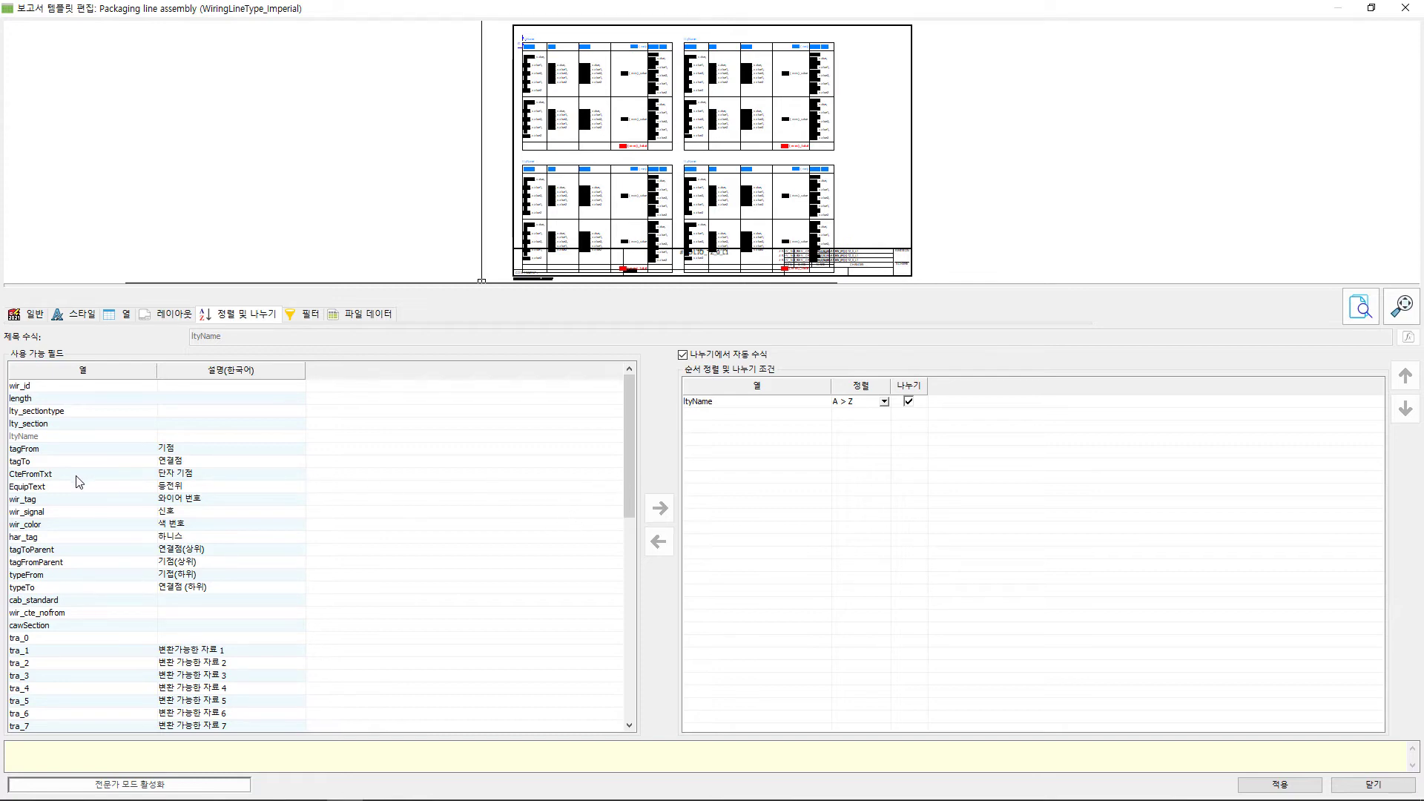
{"action": "left_click", "coordinate": [46, 526]}
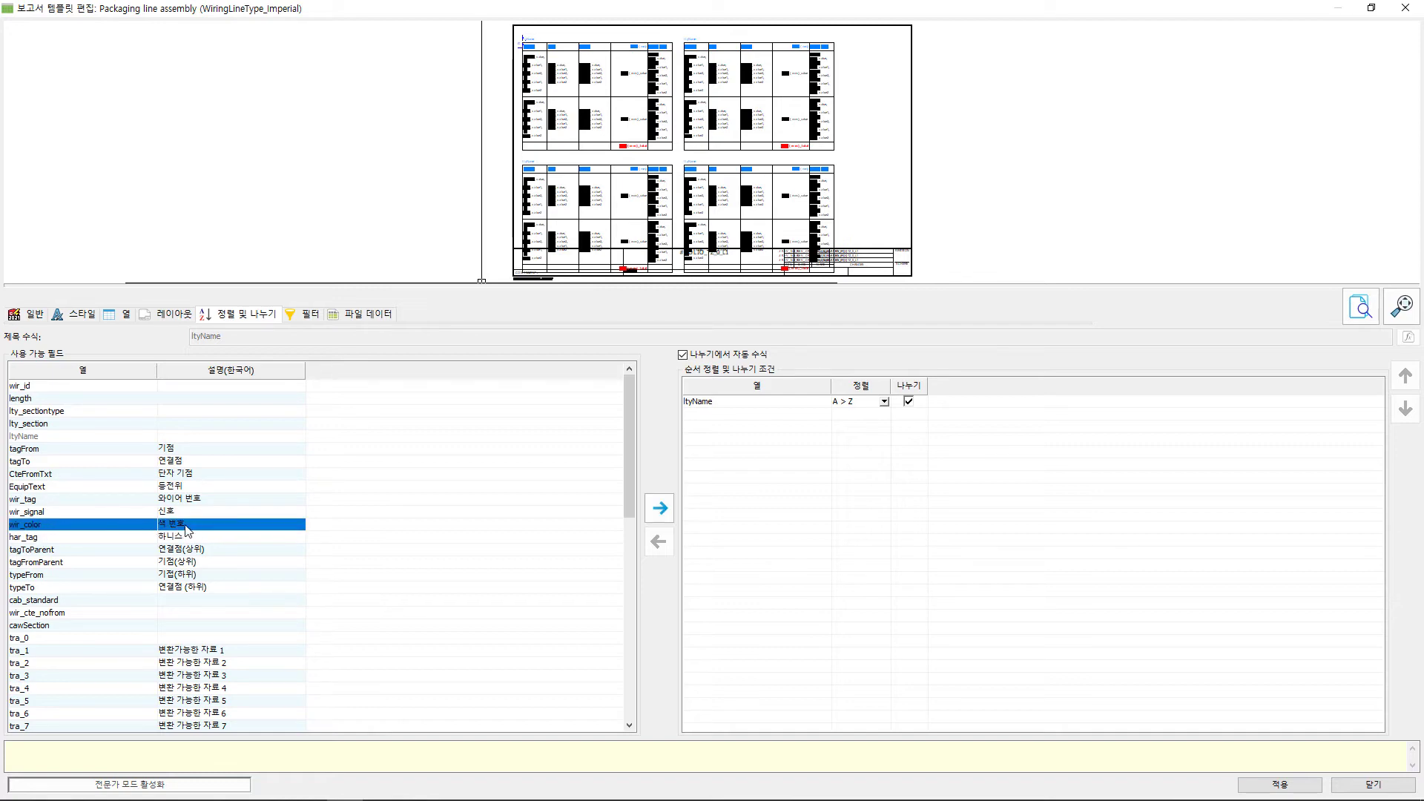
{"action": "left_click", "coordinate": [660, 509]}
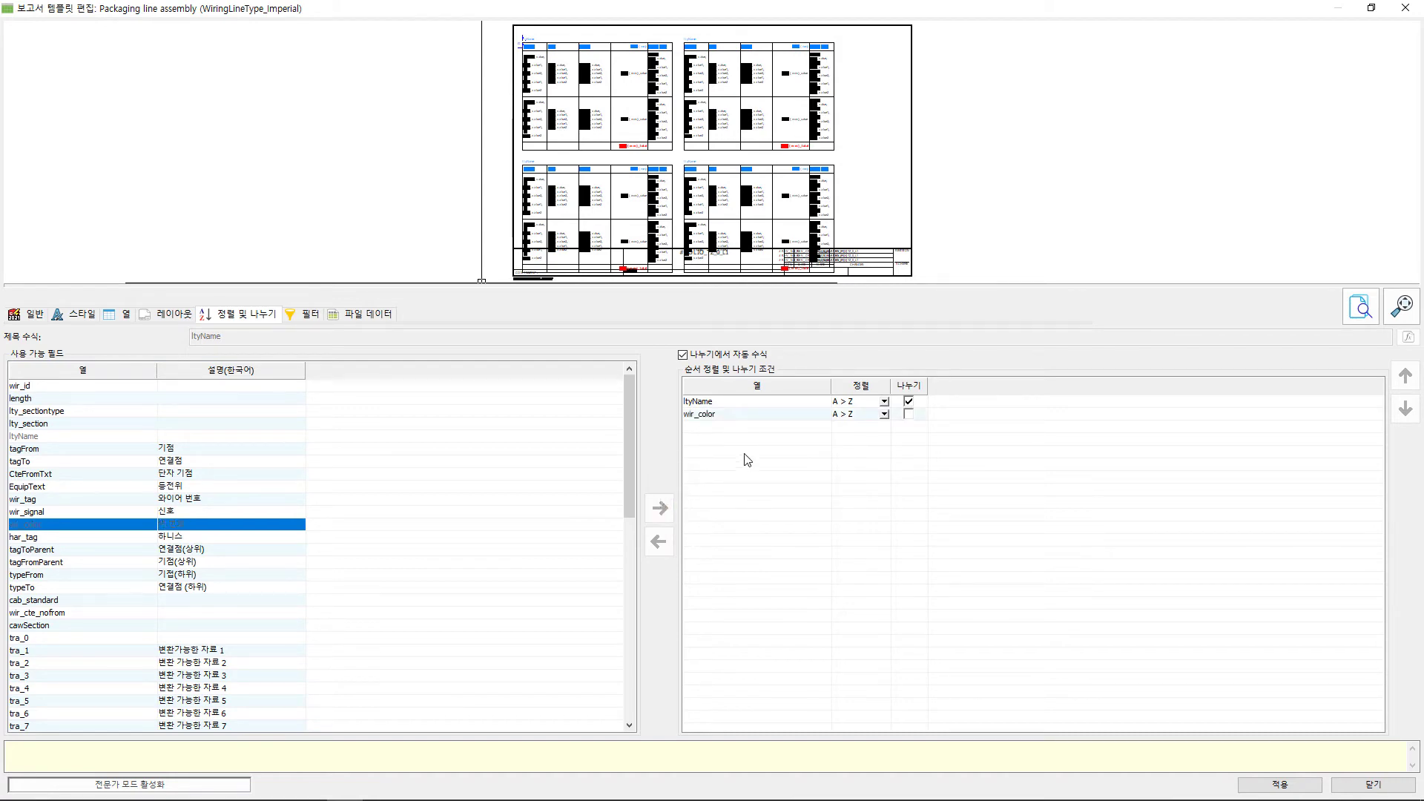
{"action": "left_click", "coordinate": [910, 416]}
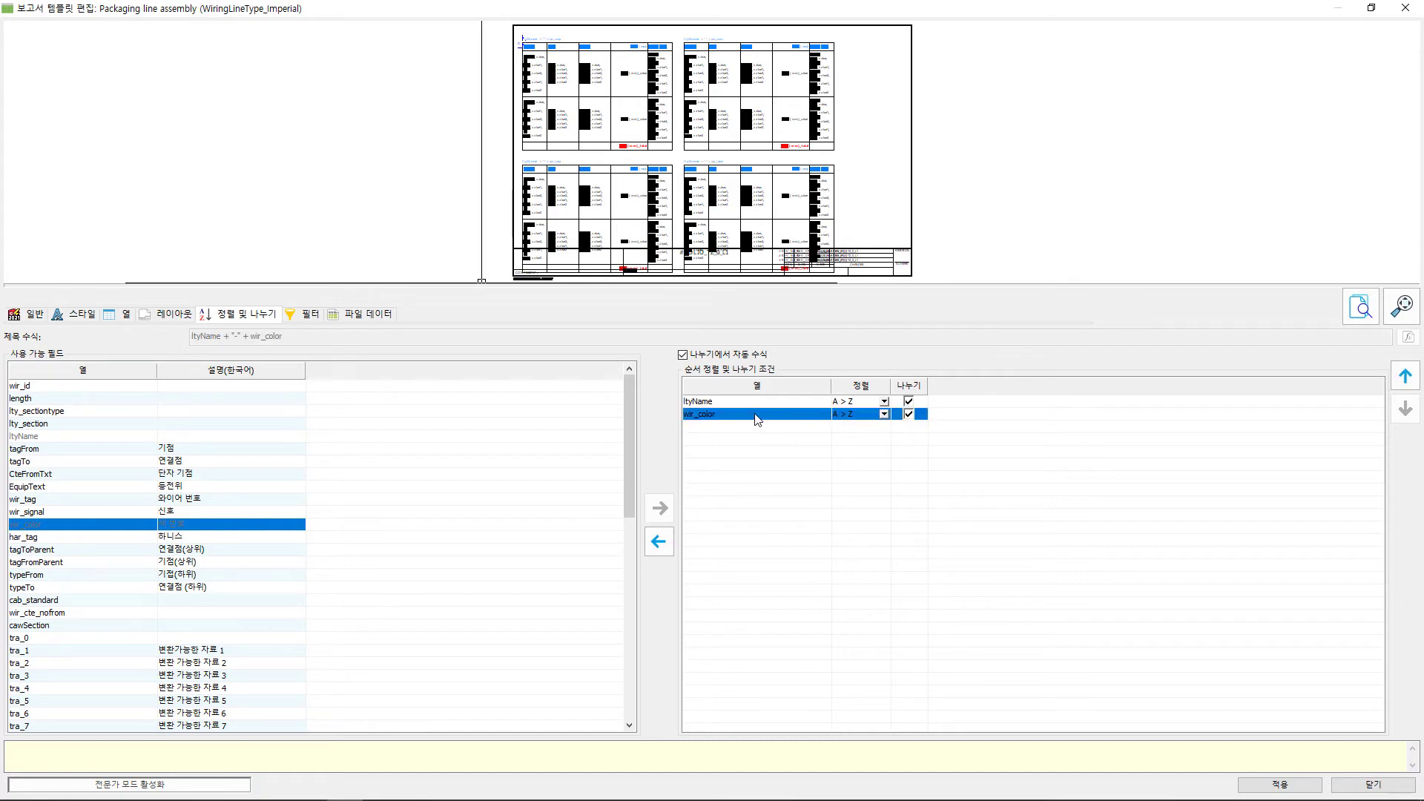
Step: Remove ltyName from the sort and break conditions, then apply the changes and close the template editor
{"action": "left_click", "coordinate": [708, 403]}
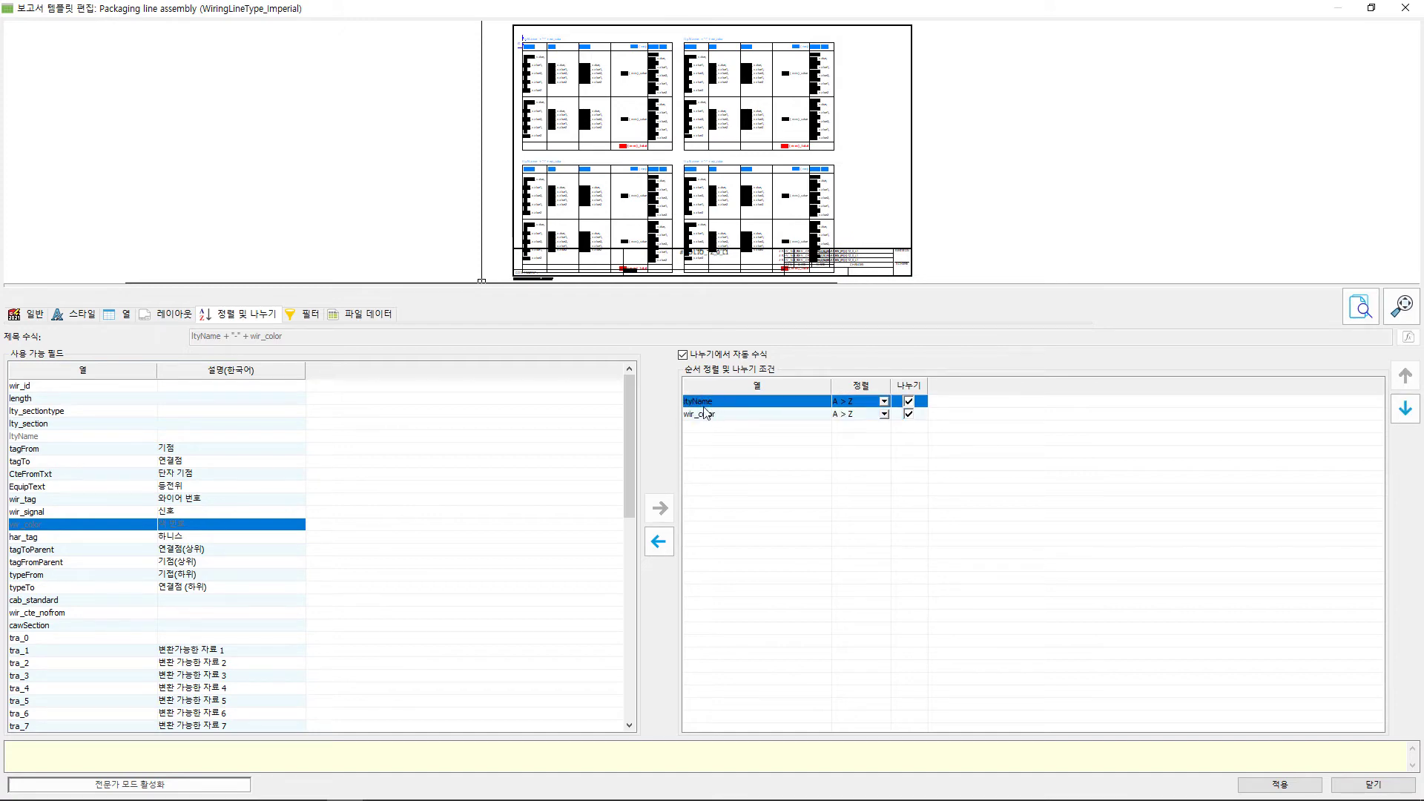
{"action": "left_click", "coordinate": [660, 542]}
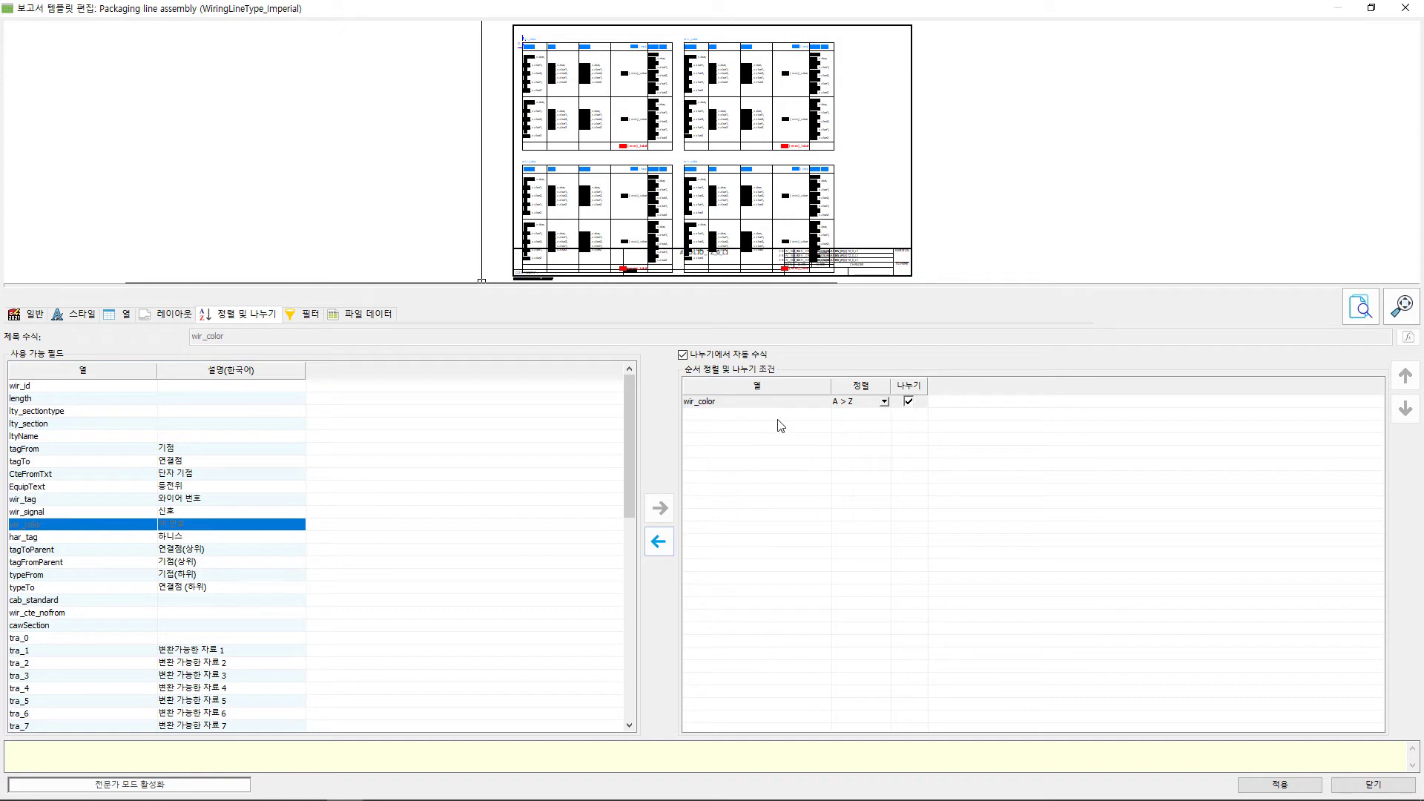
{"action": "left_click", "coordinate": [1286, 788]}
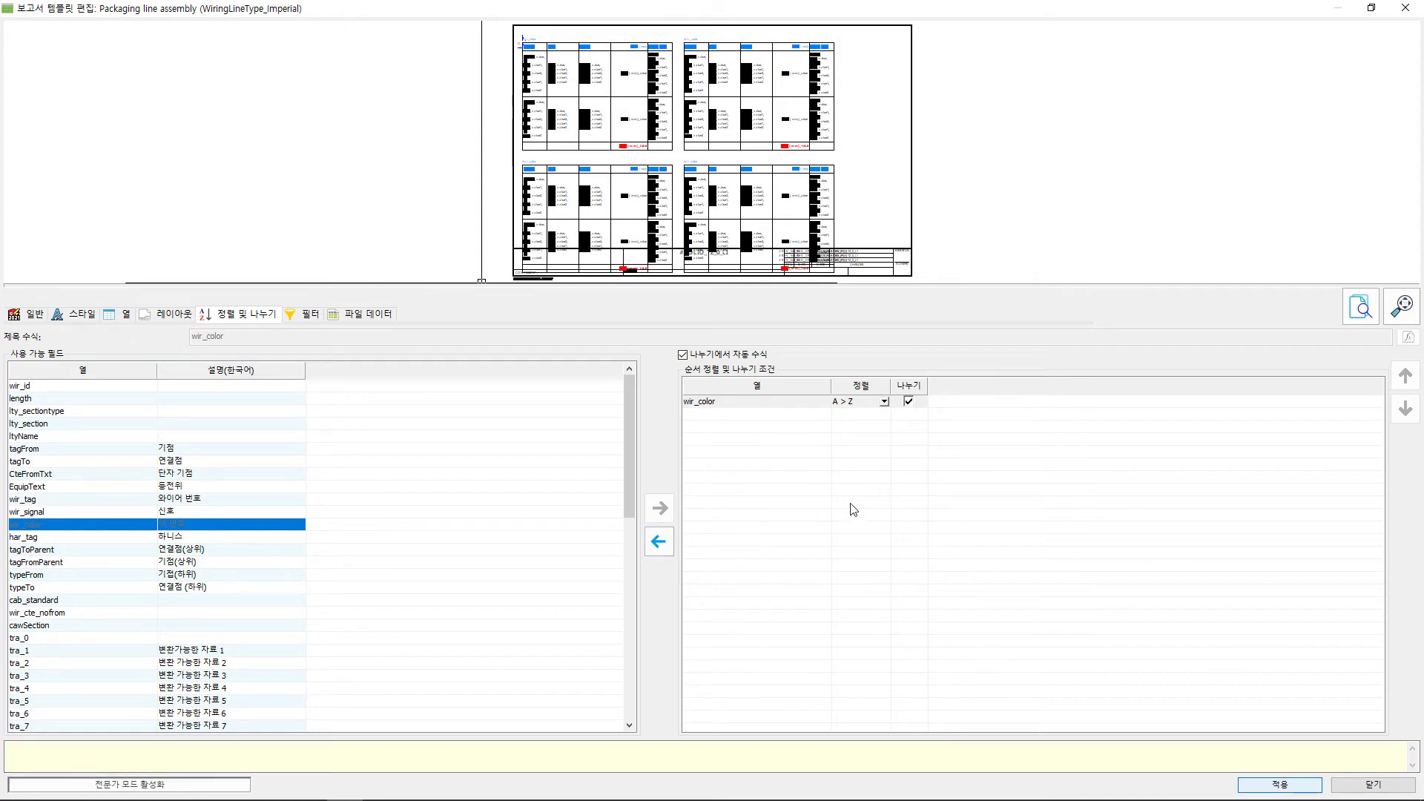
{"action": "left_click", "coordinate": [1373, 784]}
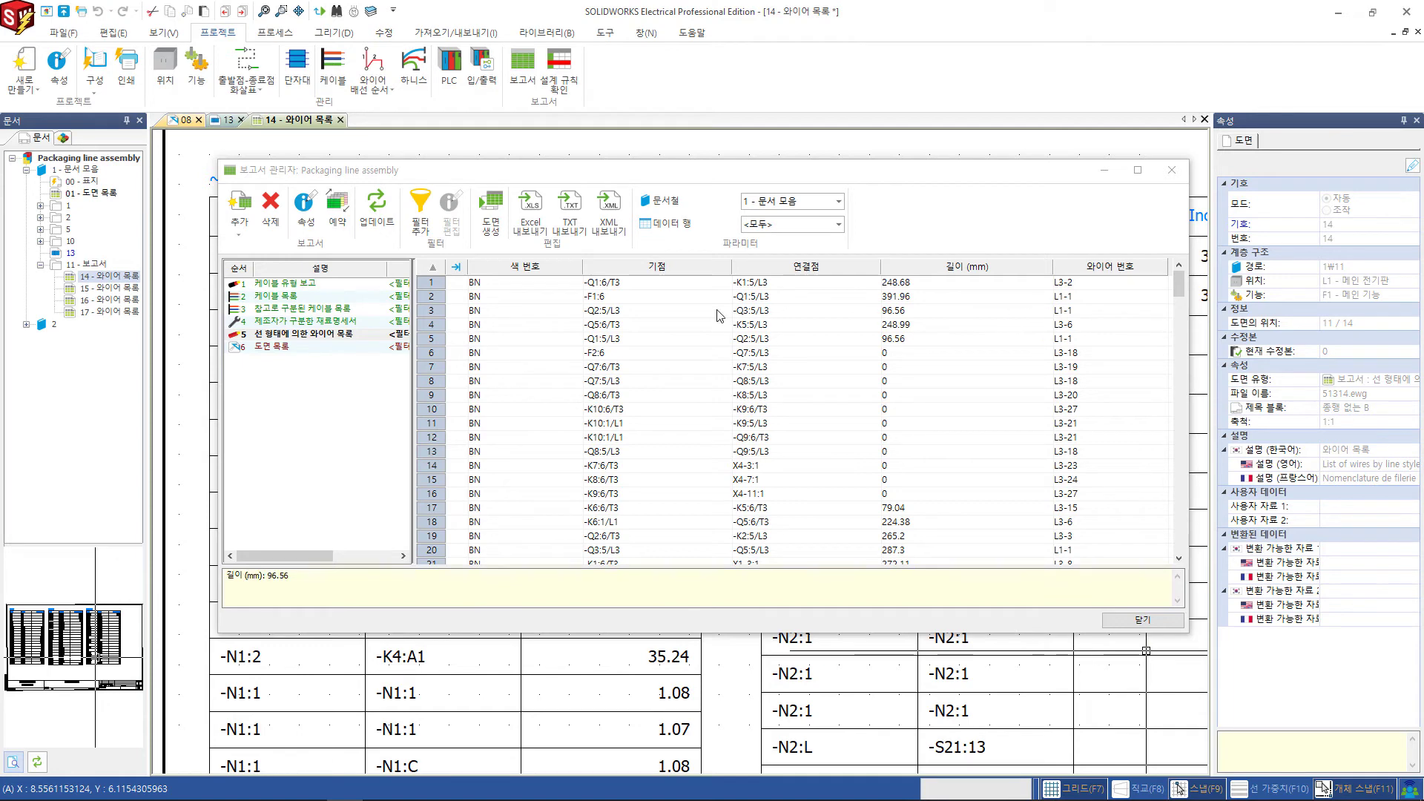
Step: Update the wire list report and regenerate the report drawings, with the wire list of book 1 placed in folder 11 - 보고서
{"action": "left_click", "coordinate": [387, 219]}
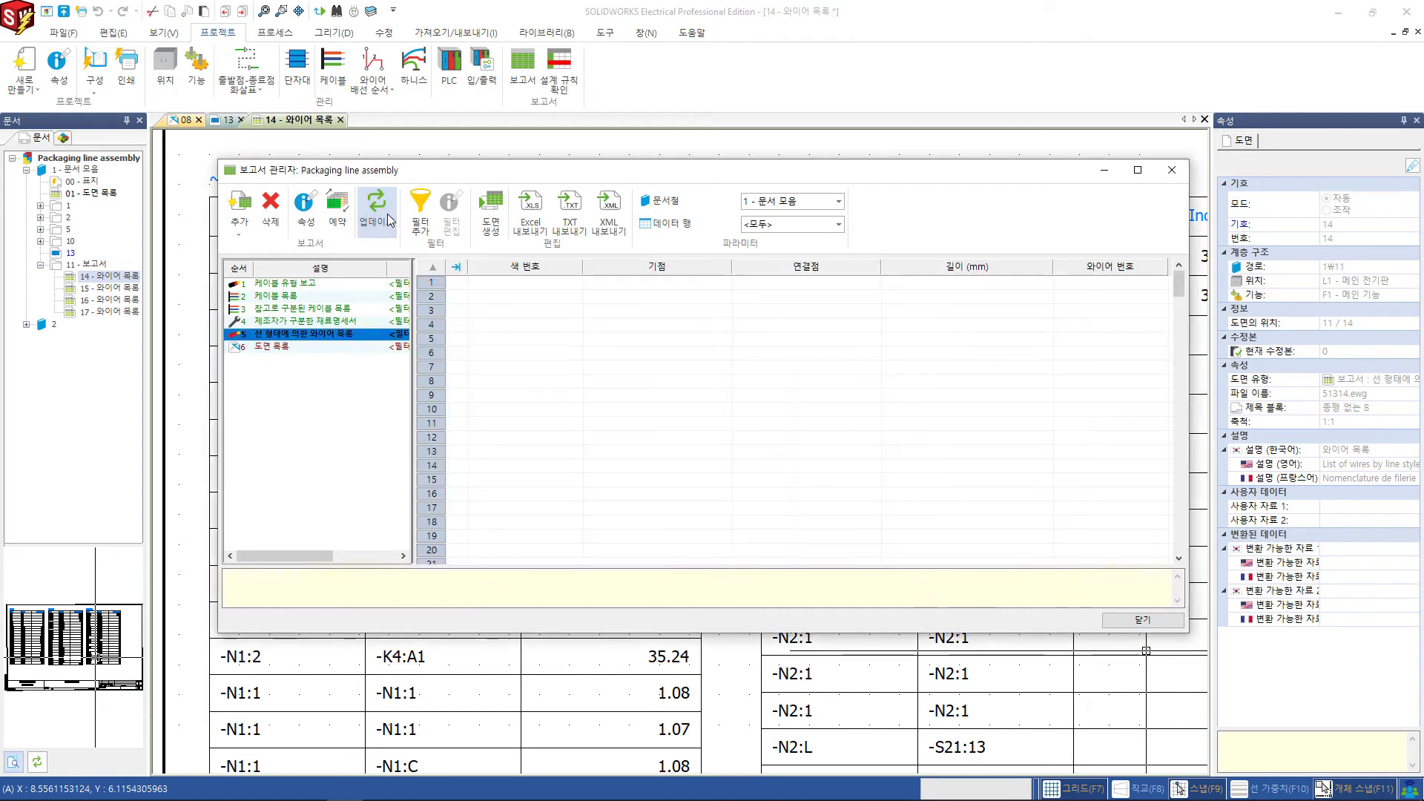
{"action": "left_click", "coordinate": [488, 213]}
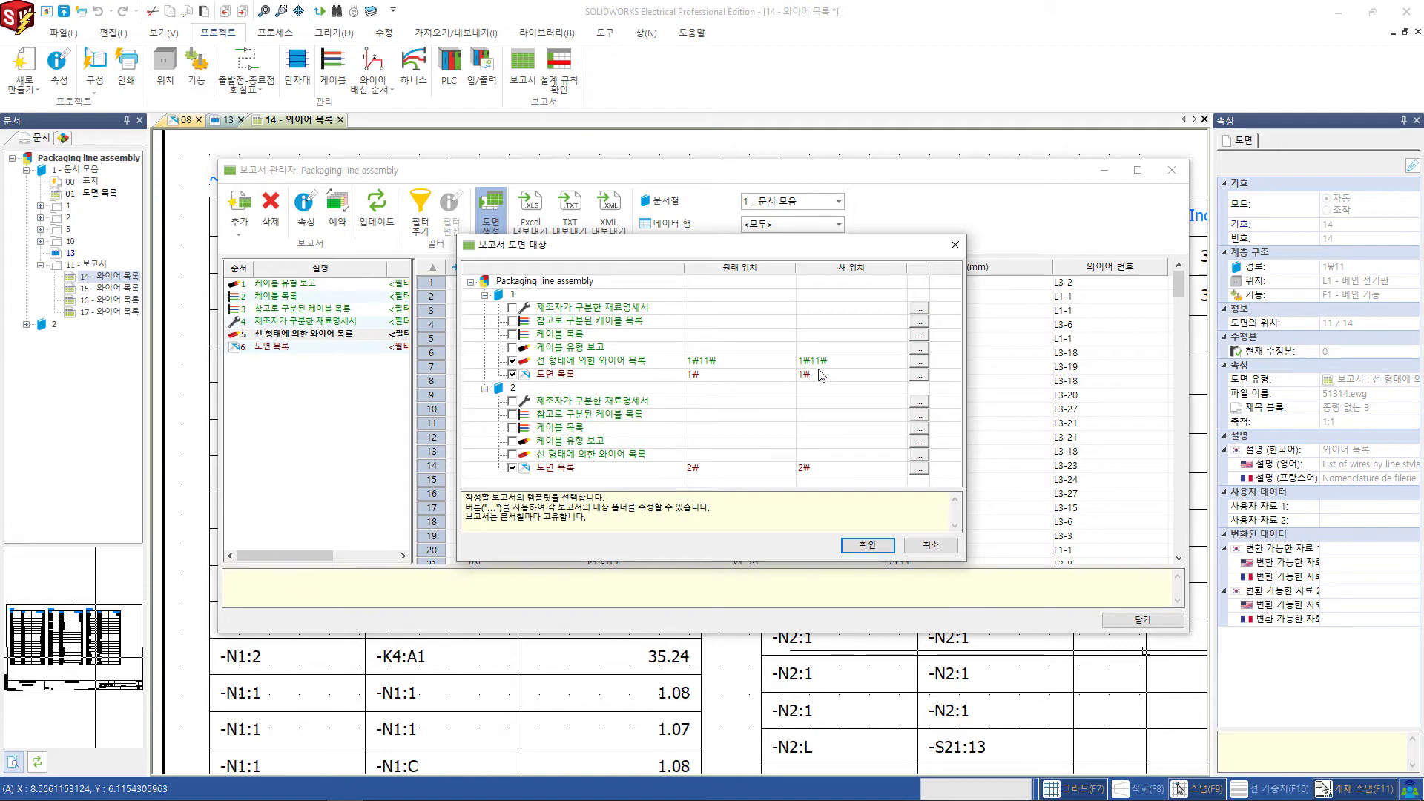
{"action": "left_click", "coordinate": [919, 364]}
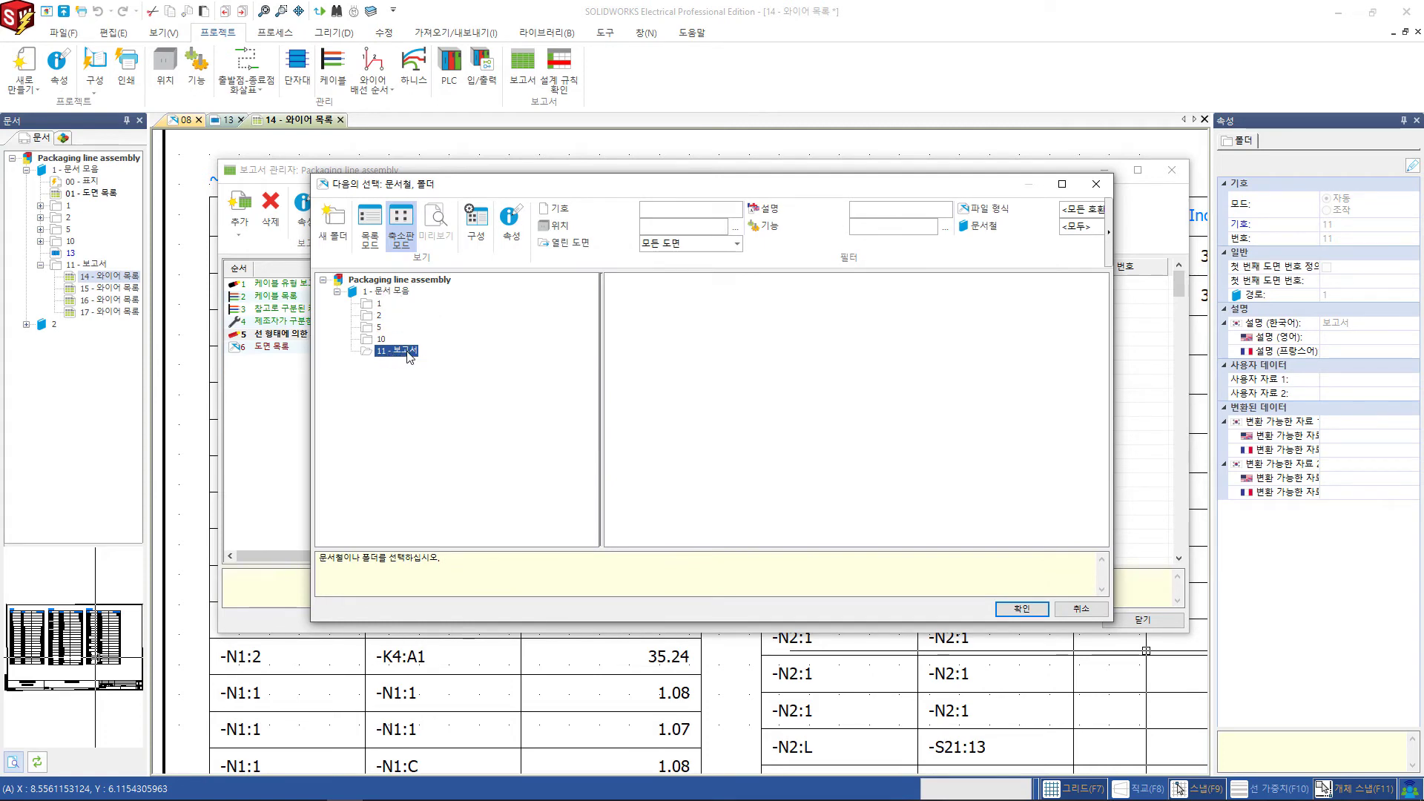
{"action": "left_click", "coordinate": [1021, 608]}
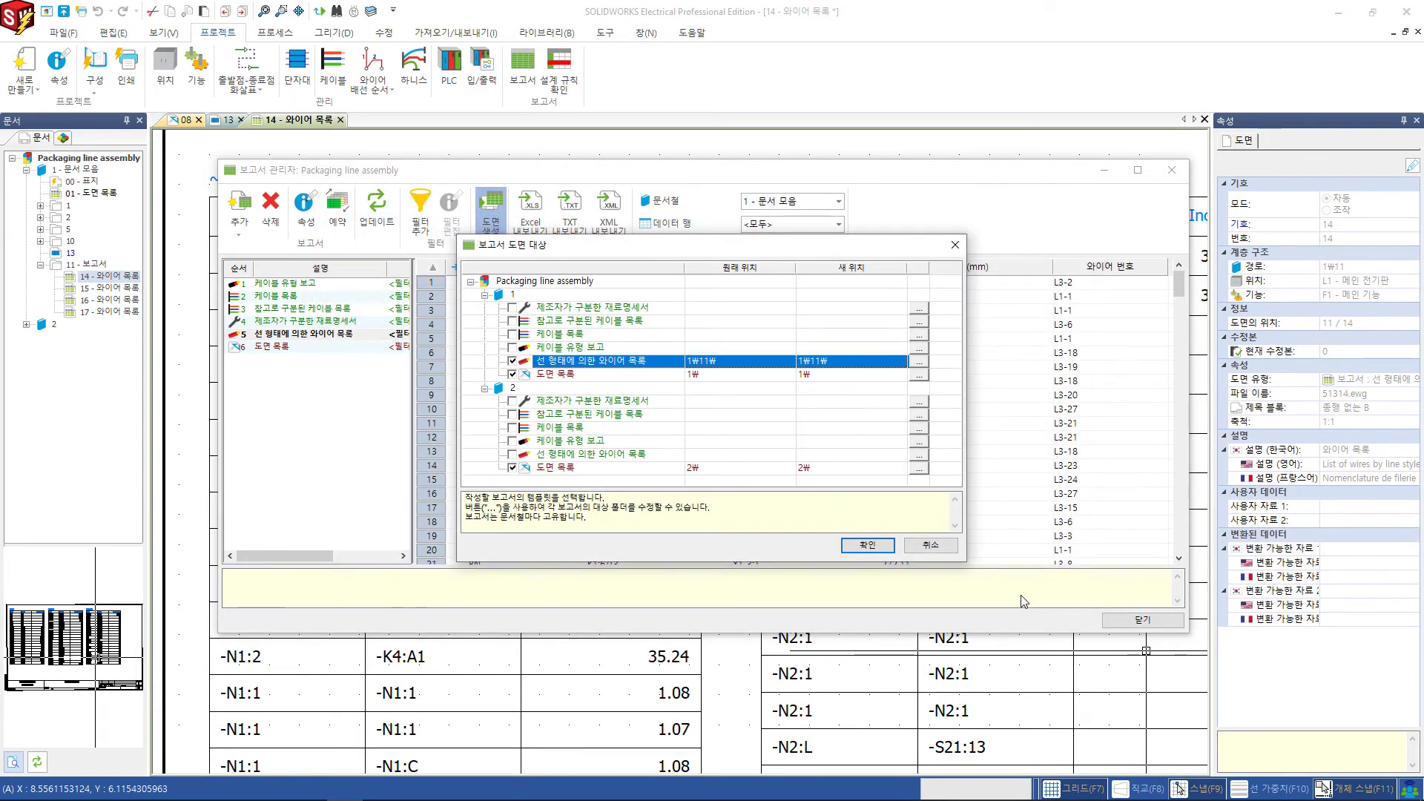
{"action": "left_click", "coordinate": [868, 547]}
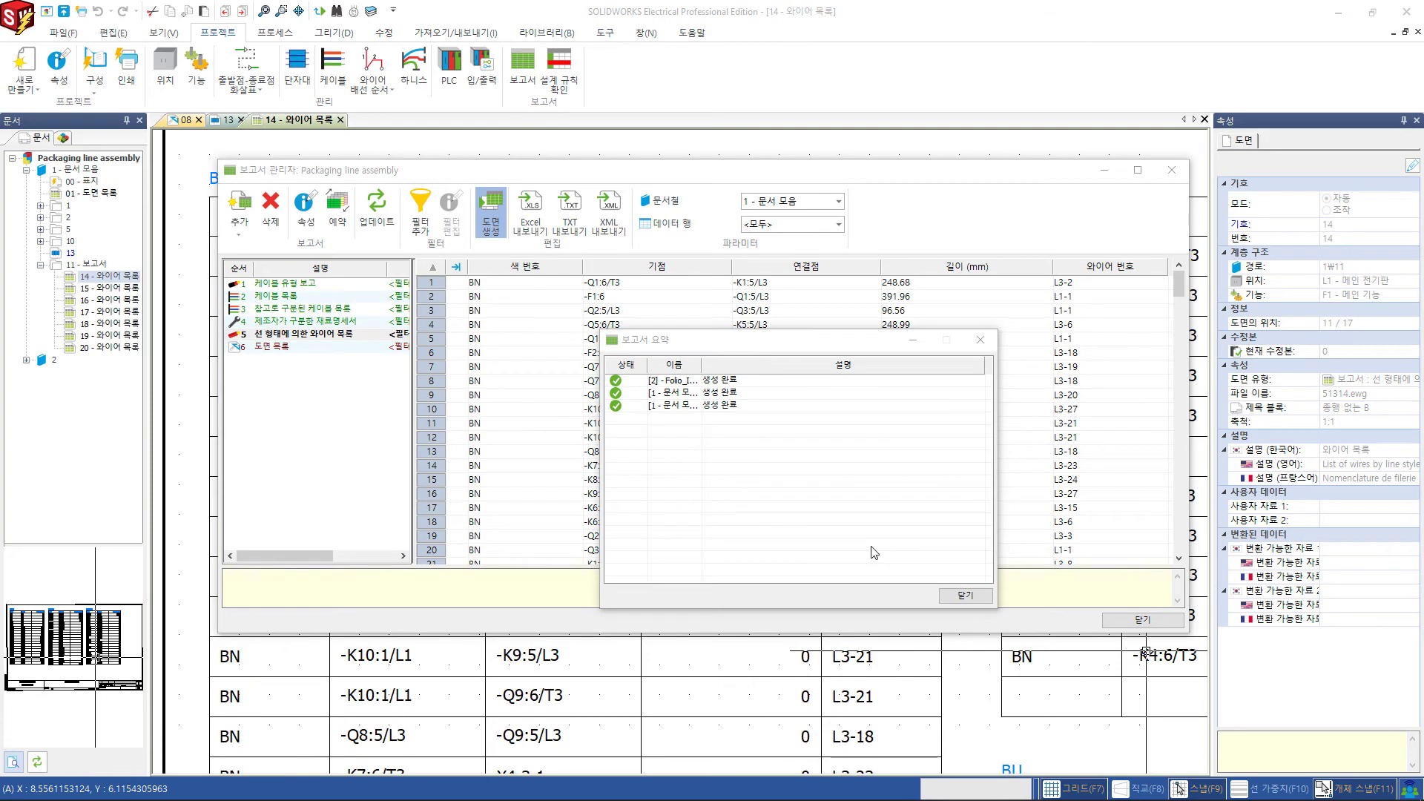
{"action": "left_click", "coordinate": [959, 595]}
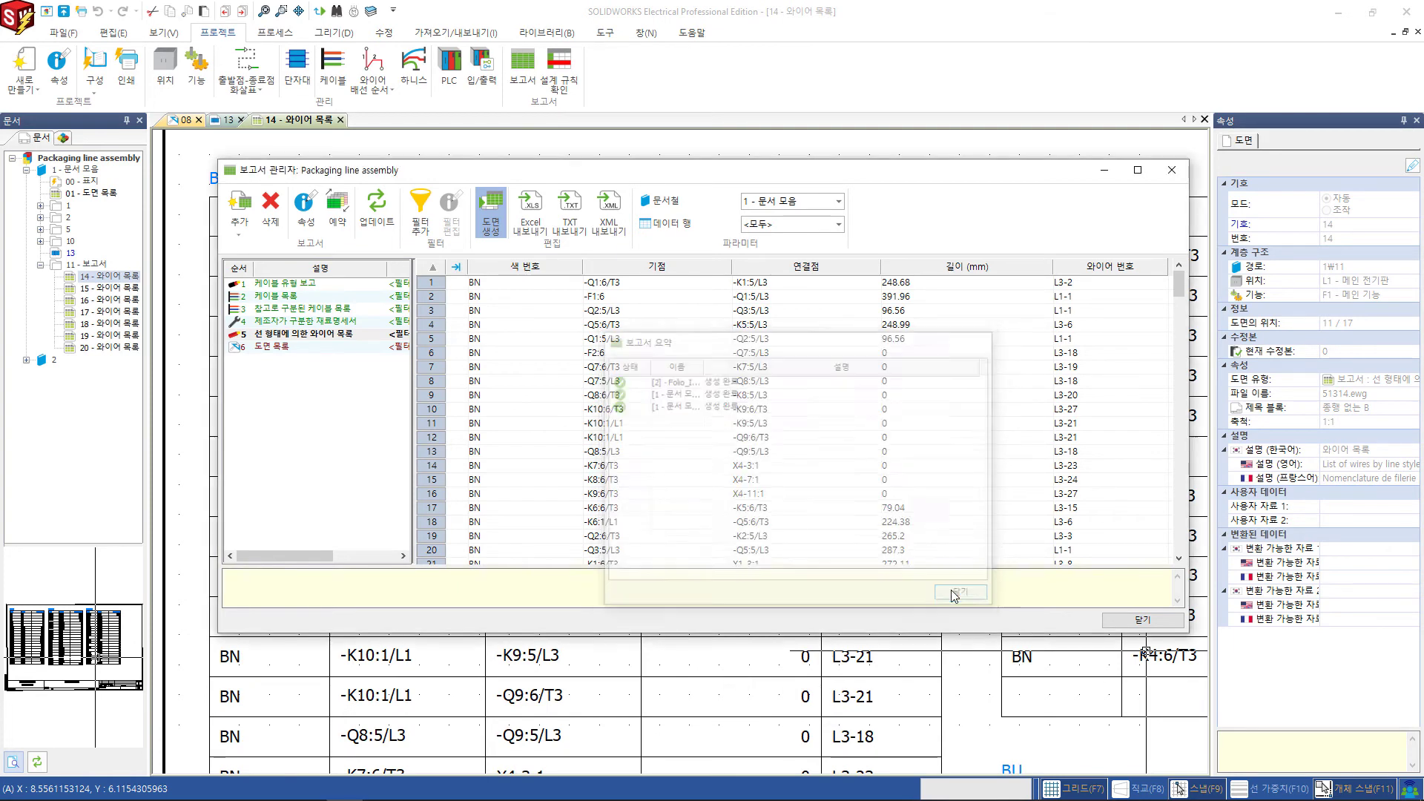
{"action": "left_click", "coordinate": [1118, 621]}
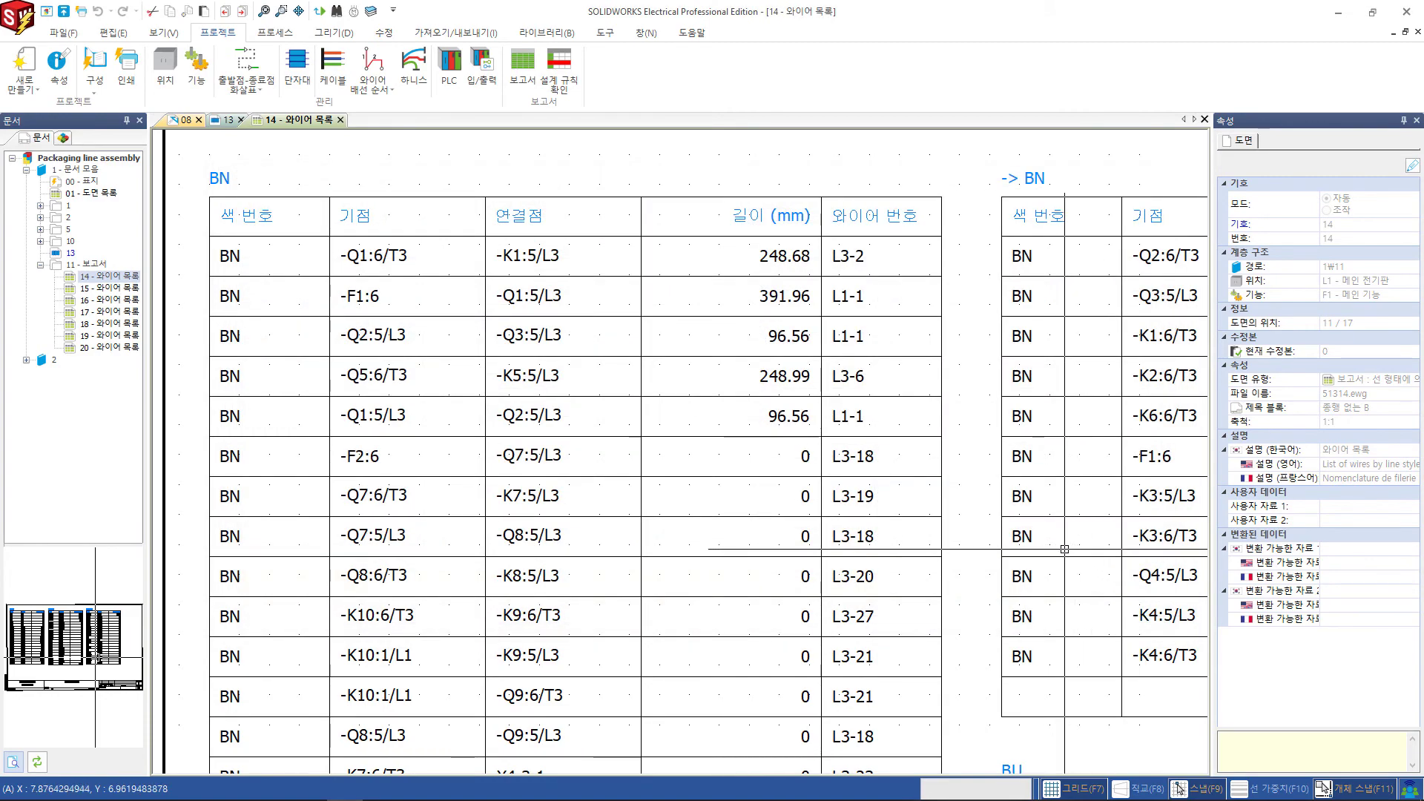
Step: Examine the regenerated 14 - 와이어 목록 drawing for its color grouping, columns, millimetre lengths and length totals
{"action": "scroll", "coordinate": [660, 460], "scroll_direction": "down", "scroll_amount": 1}
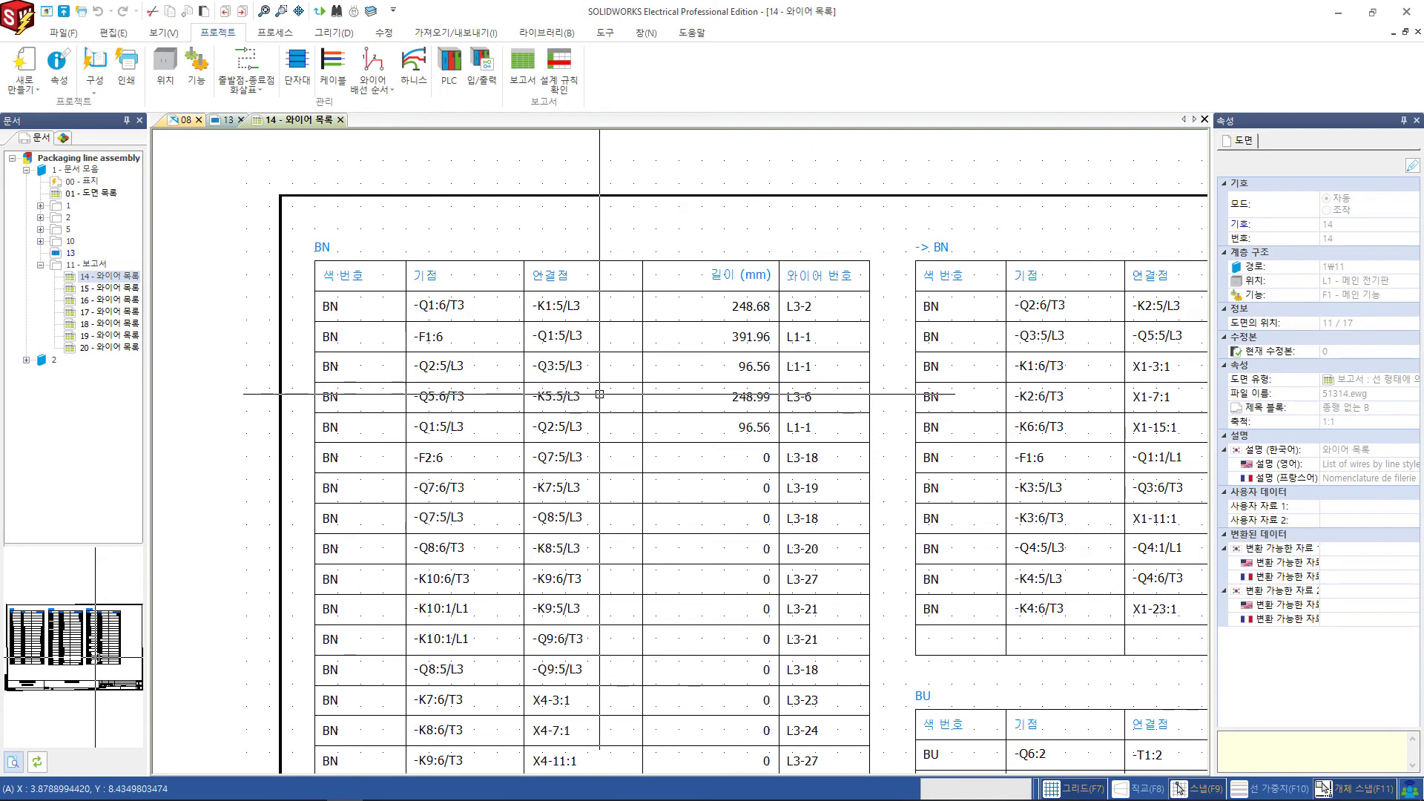
{"action": "scroll", "coordinate": [425, 313], "scroll_direction": "up", "scroll_amount": 1}
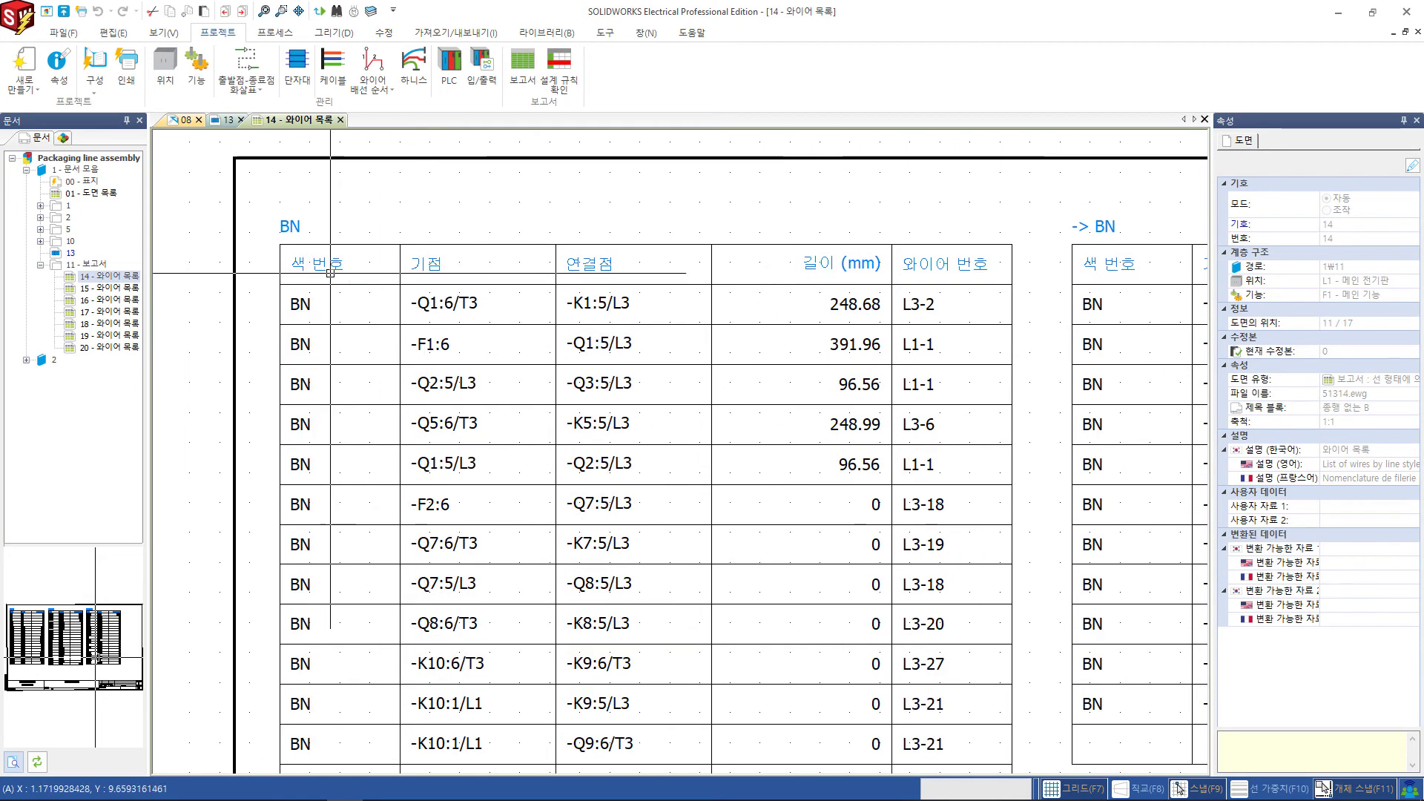
{"action": "scroll", "coordinate": [333, 273], "scroll_direction": "up", "scroll_amount": 1}
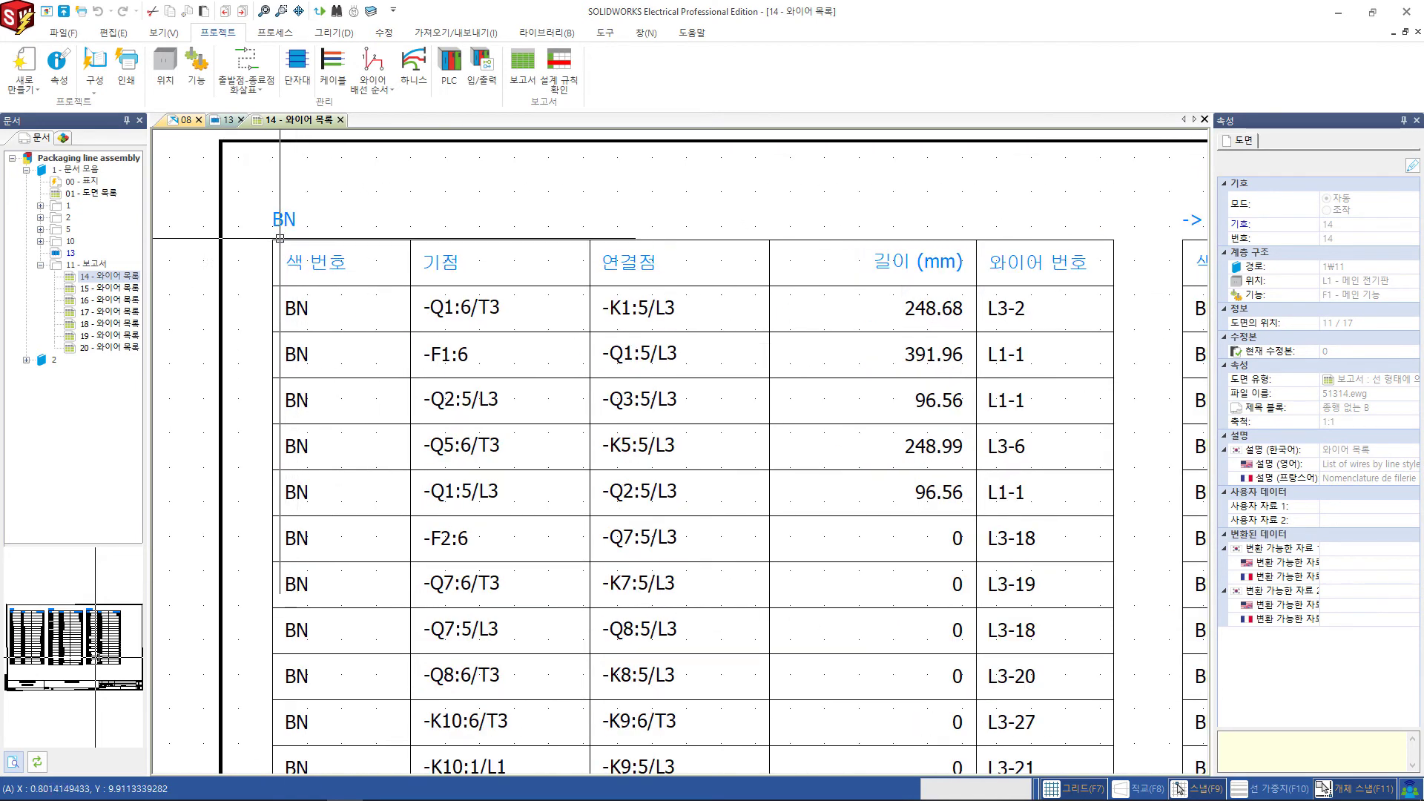
{"action": "scroll", "coordinate": [384, 236], "scroll_direction": "down", "scroll_amount": 1}
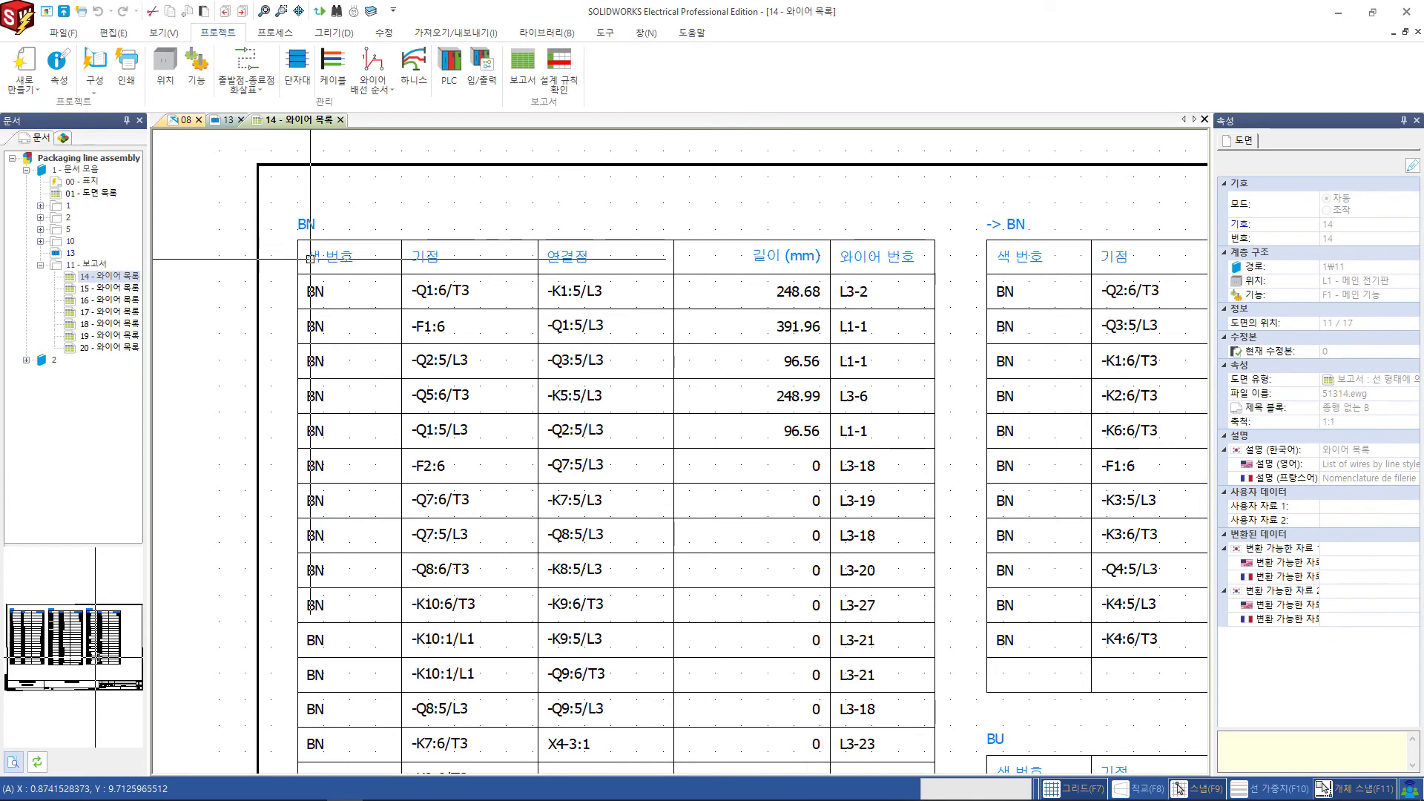
{"action": "scroll", "coordinate": [365, 289], "scroll_direction": "down", "scroll_amount": 1}
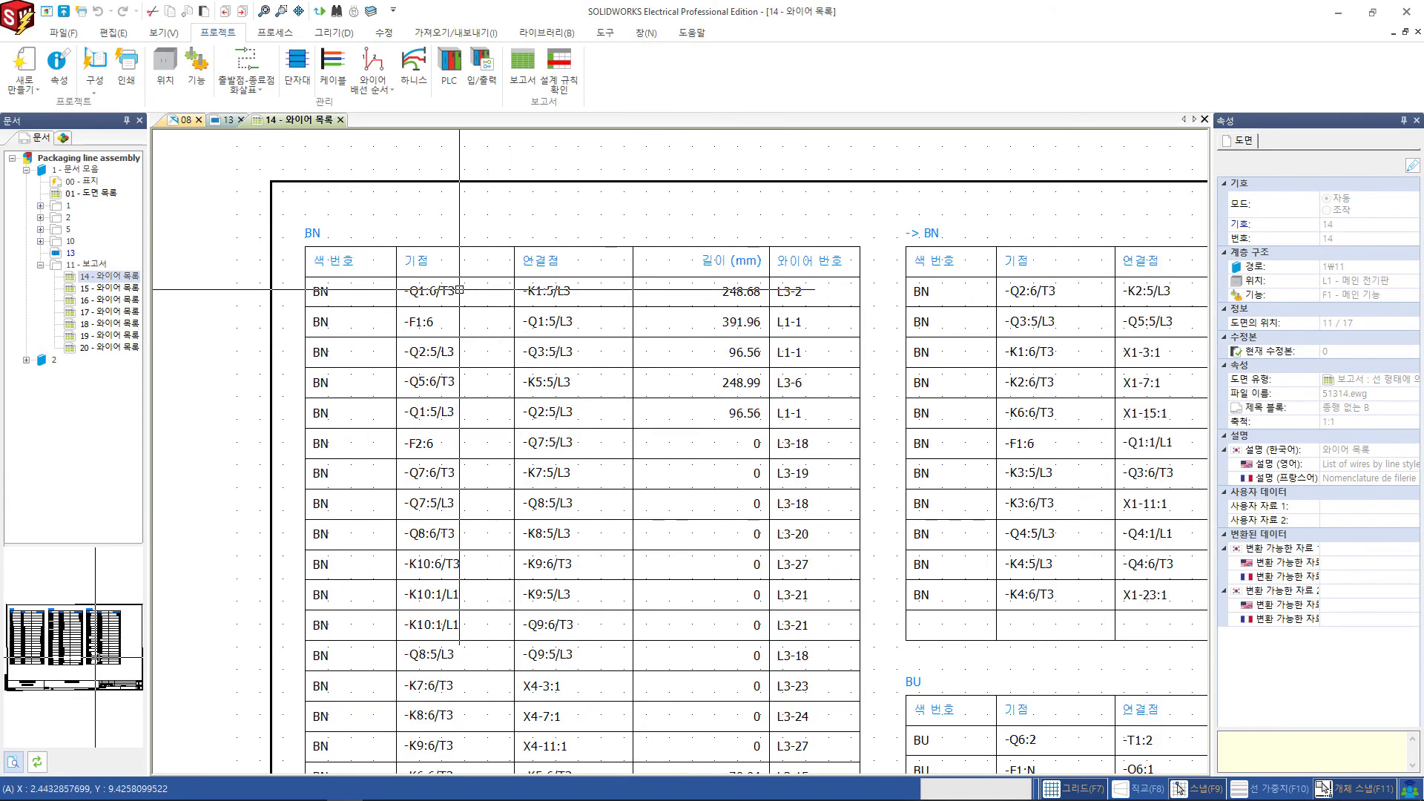
{"action": "scroll", "coordinate": [565, 296], "scroll_direction": "up", "scroll_amount": 1}
{"action": "middle_click_drag", "start_coordinate": [571, 295], "coordinate": [561, 265]}
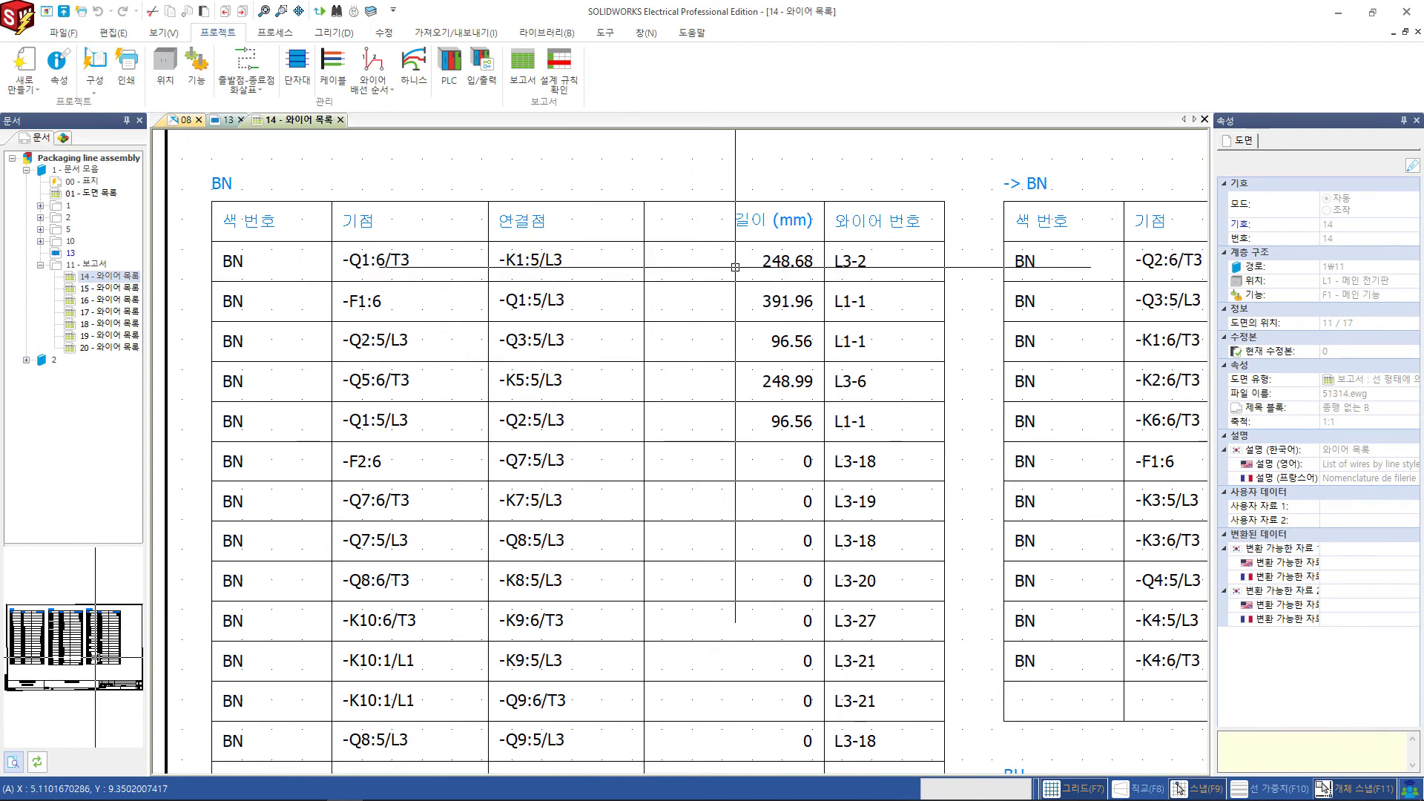
{"action": "scroll", "coordinate": [810, 264], "scroll_direction": "down", "scroll_amount": 1}
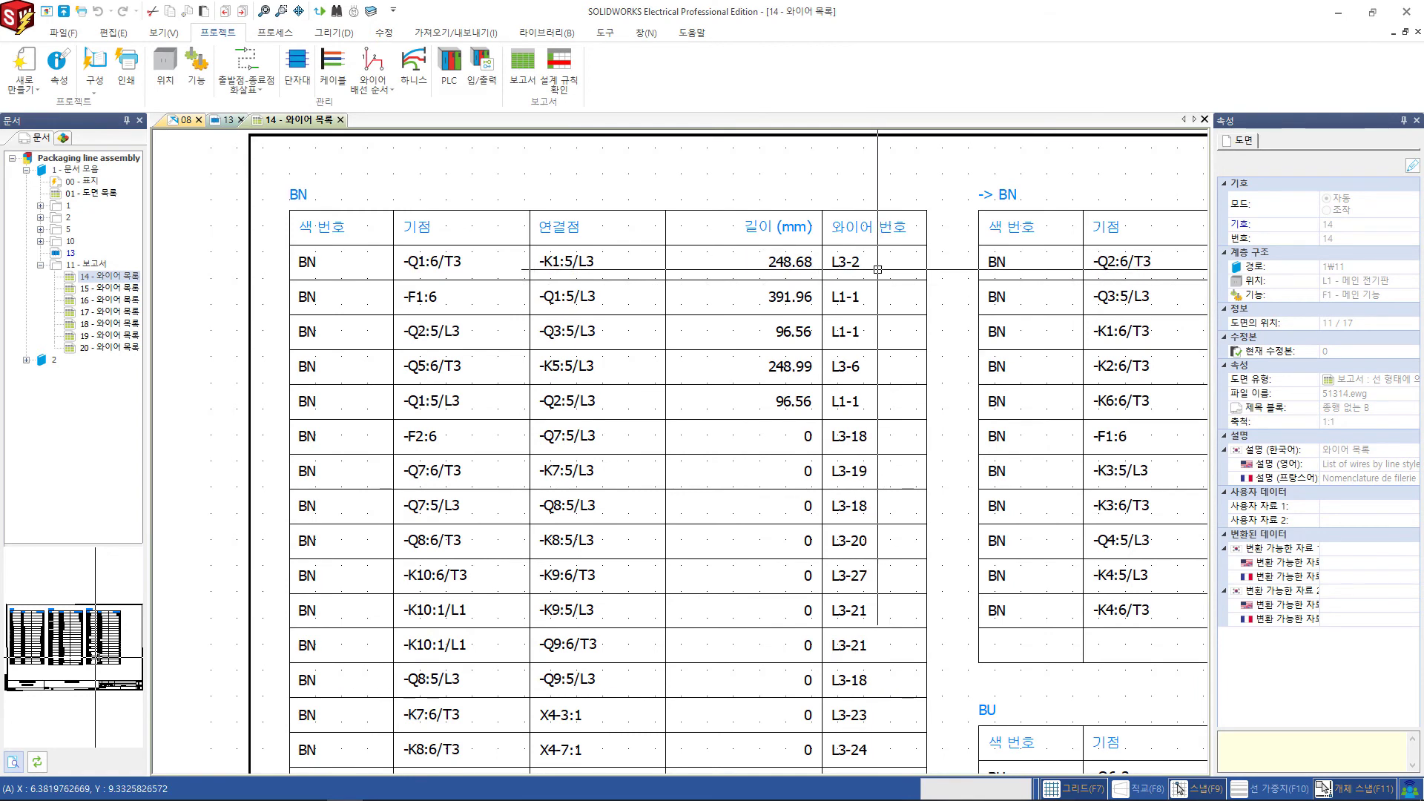
{"action": "scroll", "coordinate": [878, 270], "scroll_direction": "down", "scroll_amount": 2}
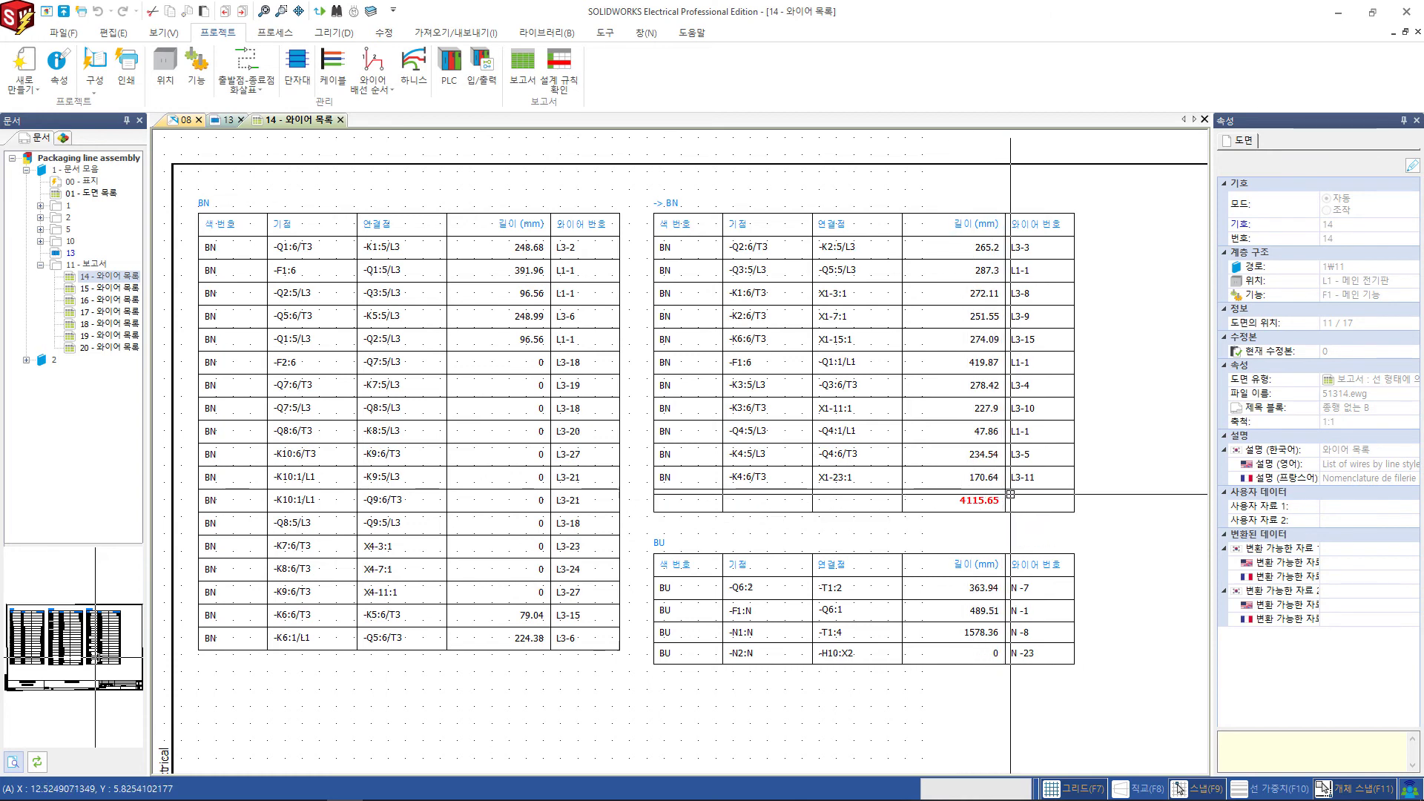
{"action": "scroll", "coordinate": [1011, 494], "scroll_direction": "up", "scroll_amount": 1}
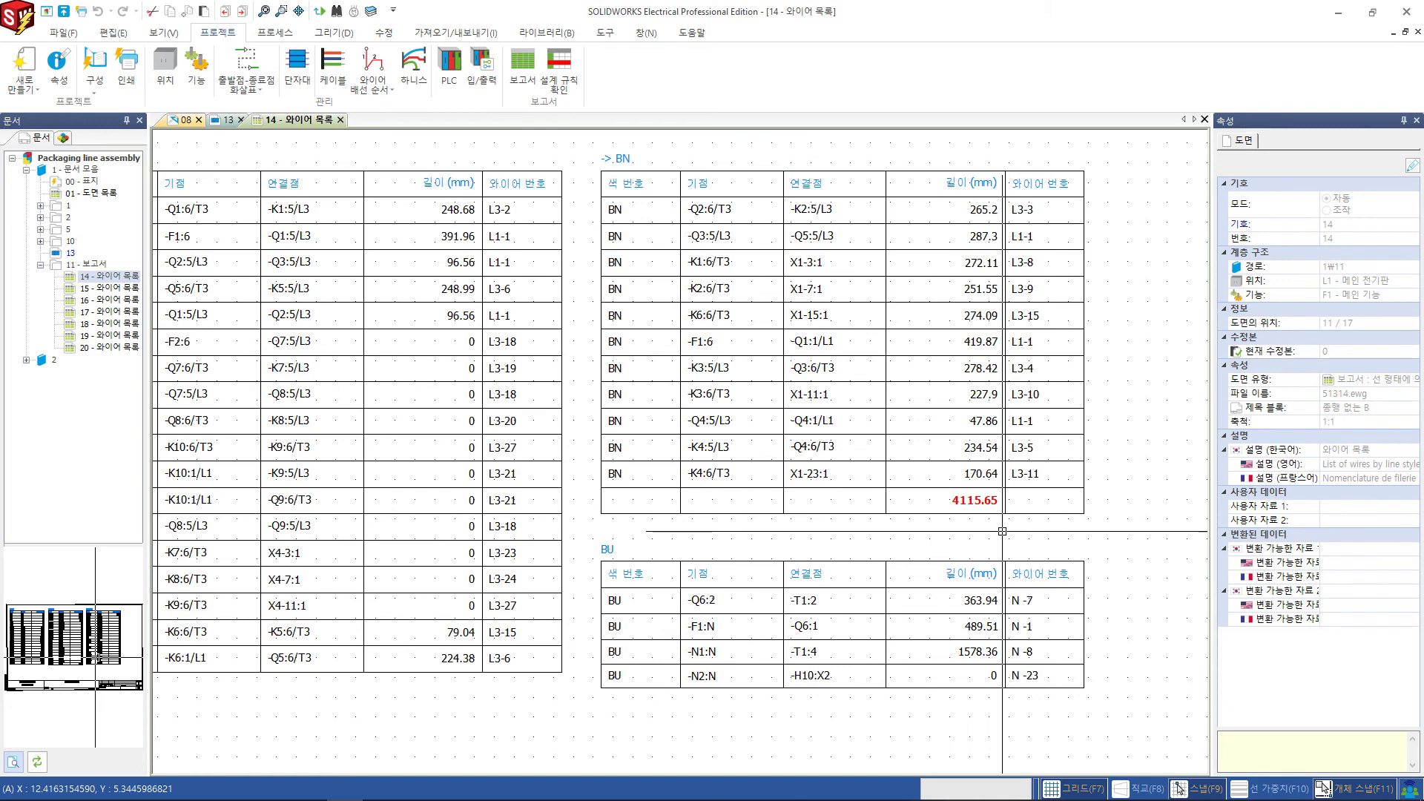
{"action": "scroll", "coordinate": [1003, 531], "scroll_direction": "down", "scroll_amount": 2}
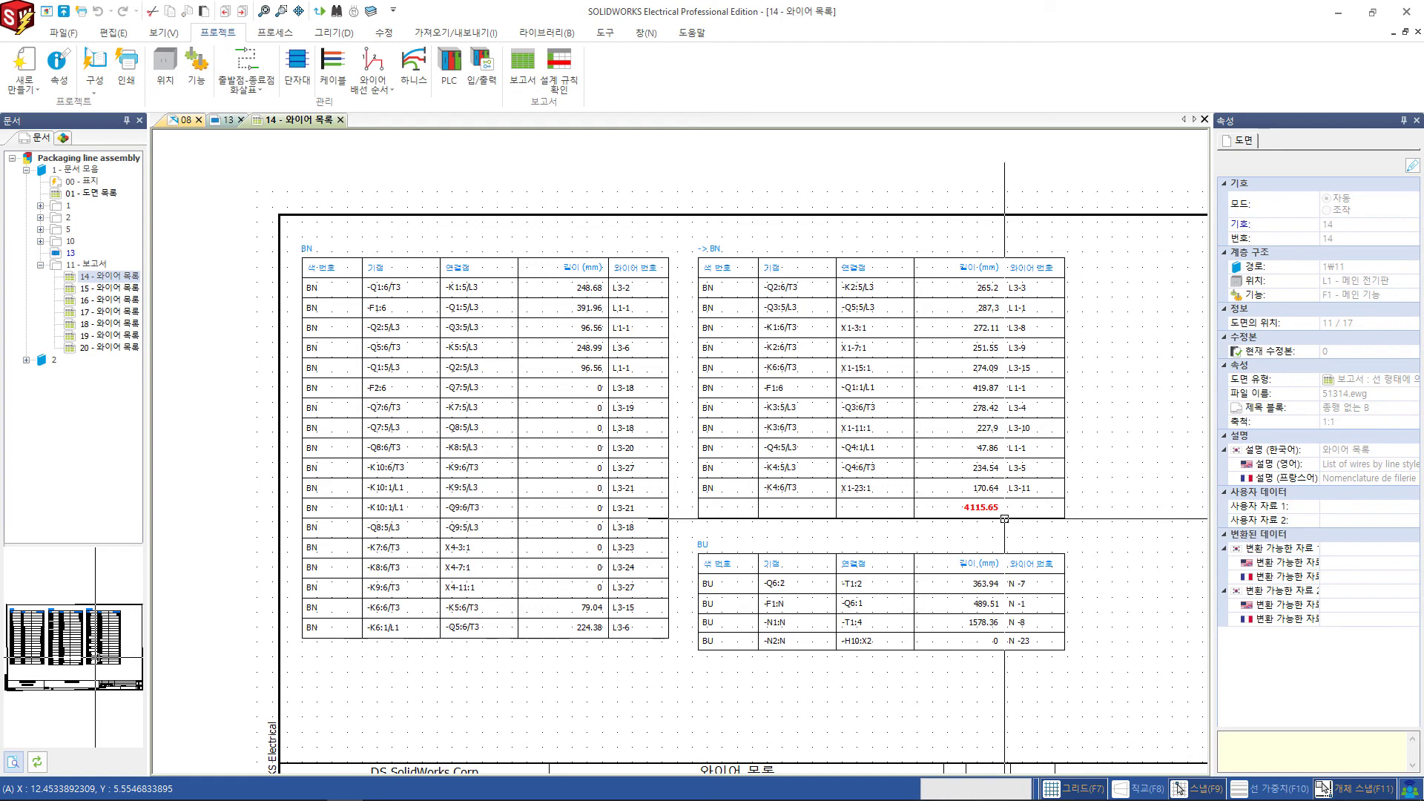
{"action": "scroll", "coordinate": [1005, 520], "scroll_direction": "up", "scroll_amount": 1}
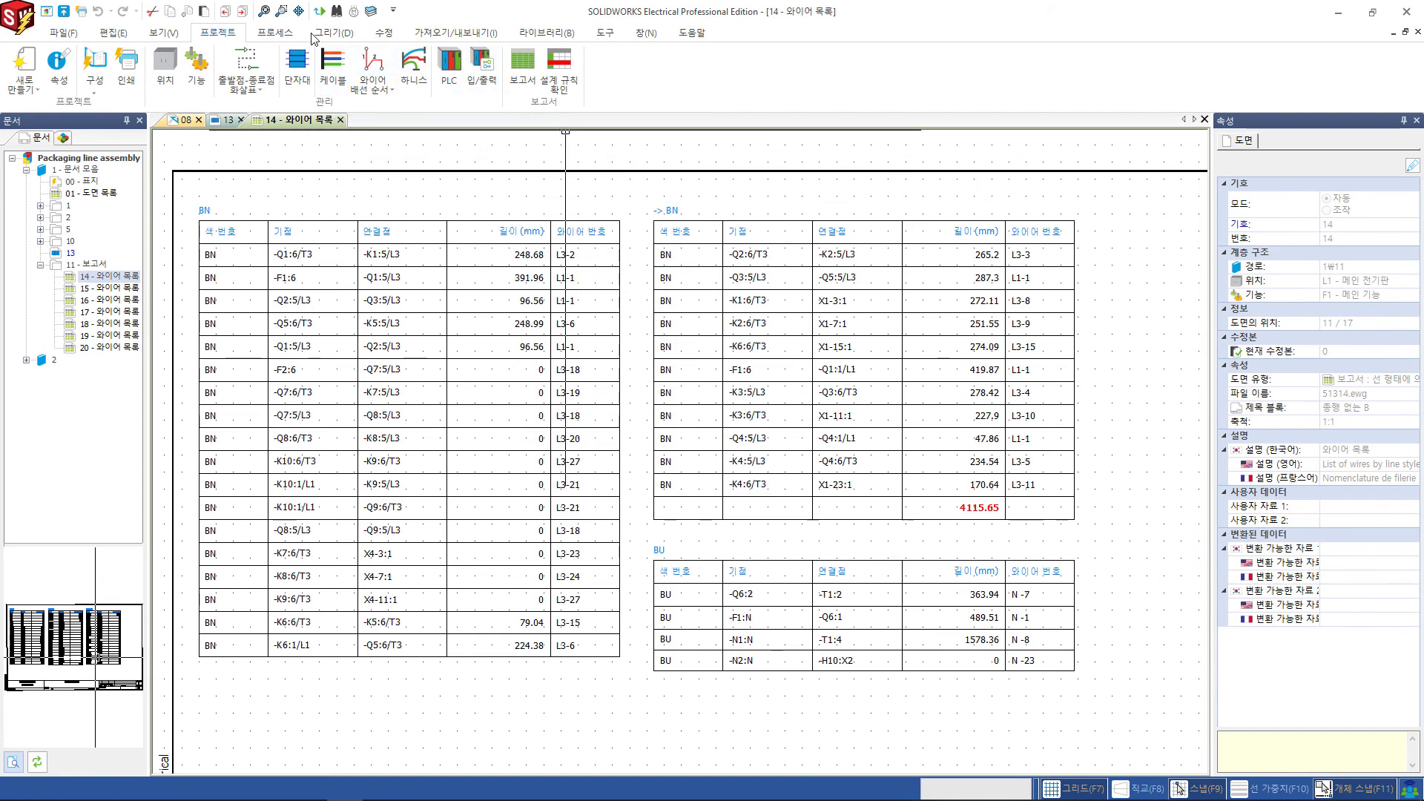
Step: Open the template of the wire list by line style report for editing and review the available fields in its column configuration
{"action": "left_click", "coordinate": [529, 71]}
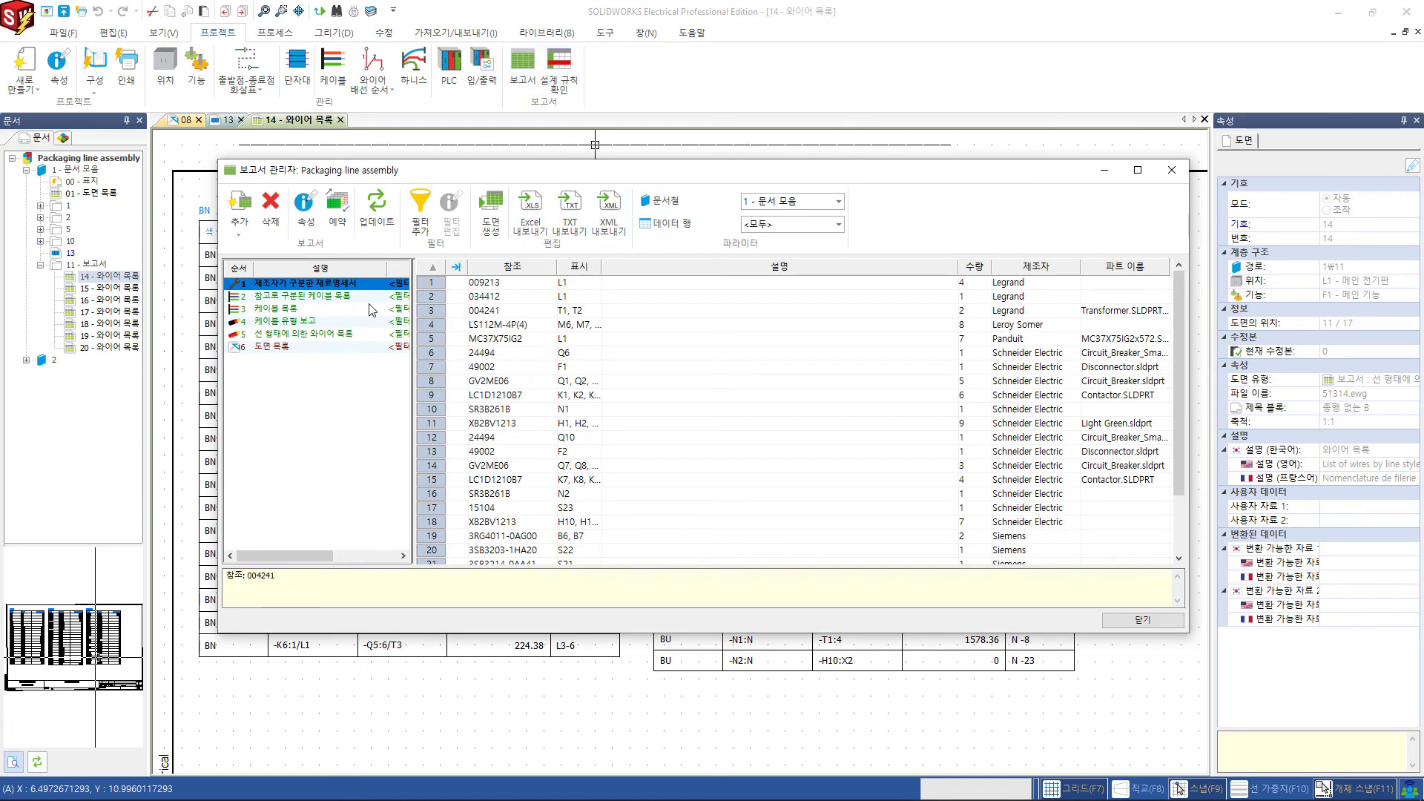
{"action": "left_click", "coordinate": [275, 339]}
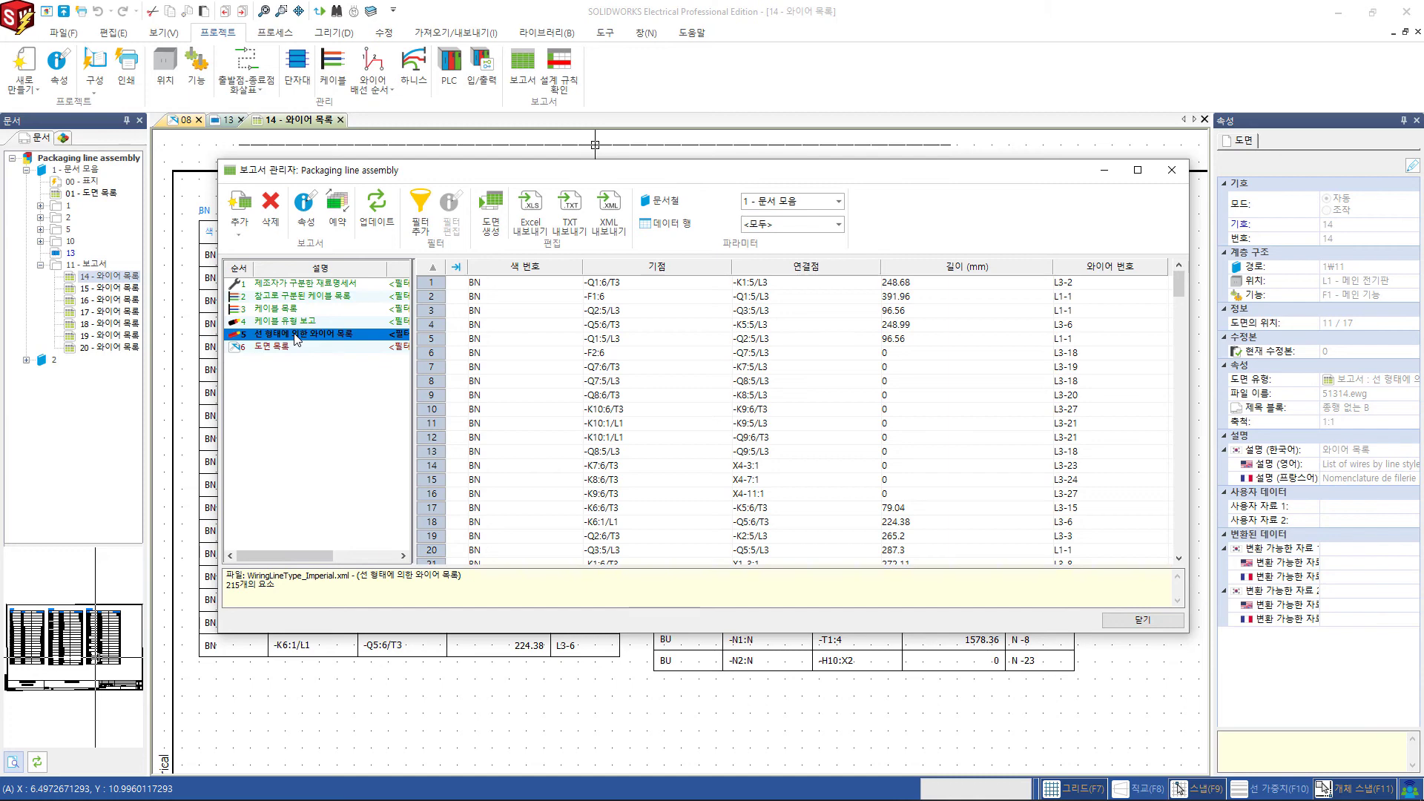
{"action": "left_click", "coordinate": [304, 219]}
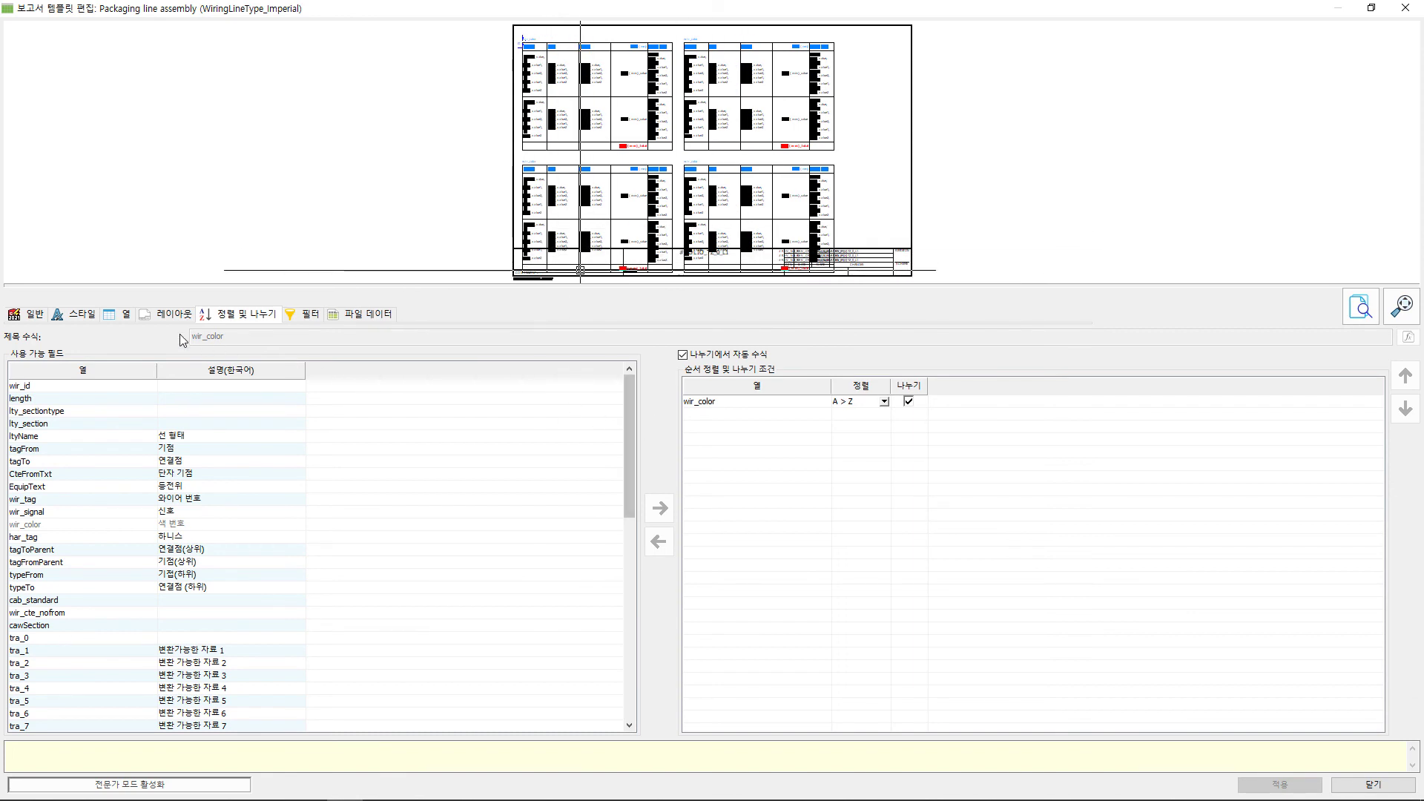
{"action": "left_click", "coordinate": [127, 319]}
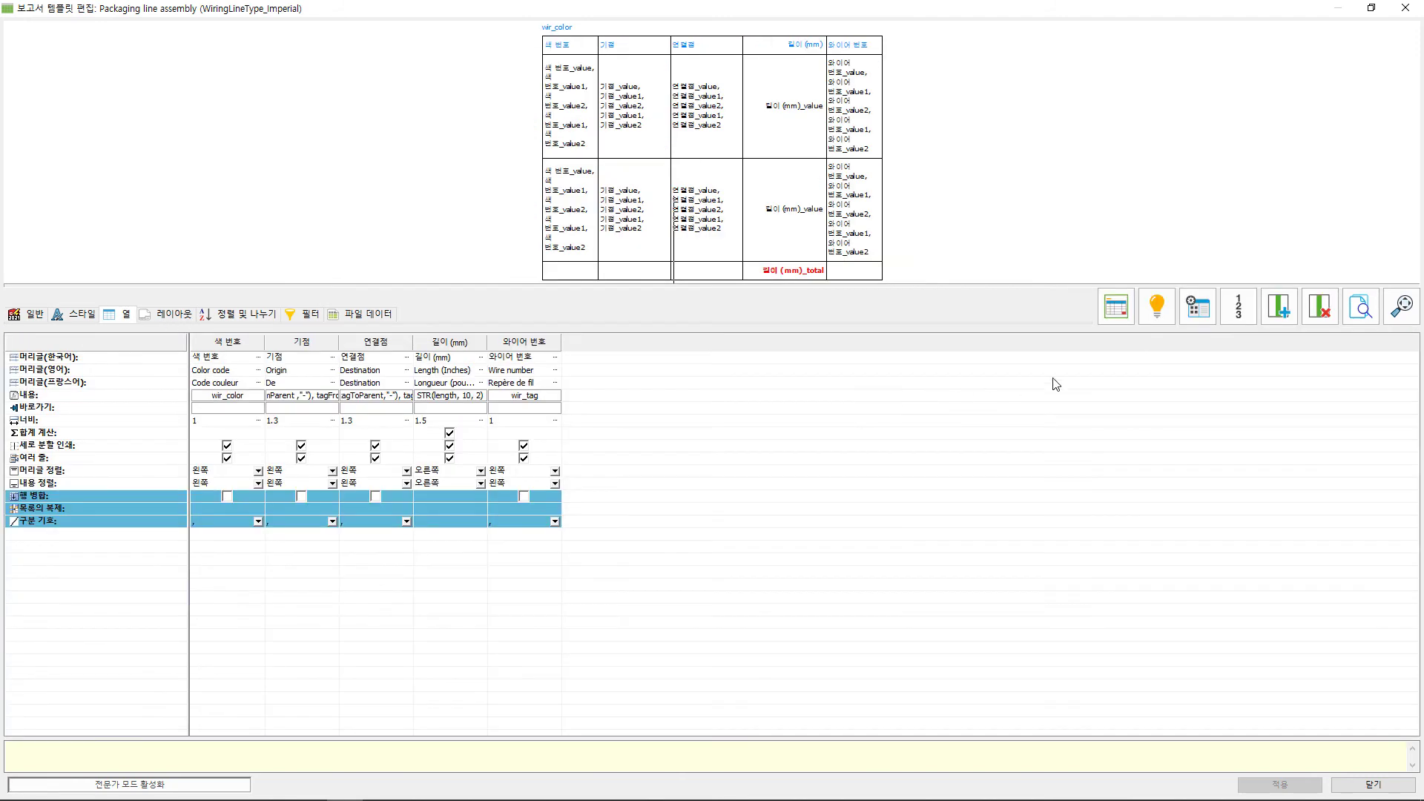
{"action": "left_click", "coordinate": [1190, 313]}
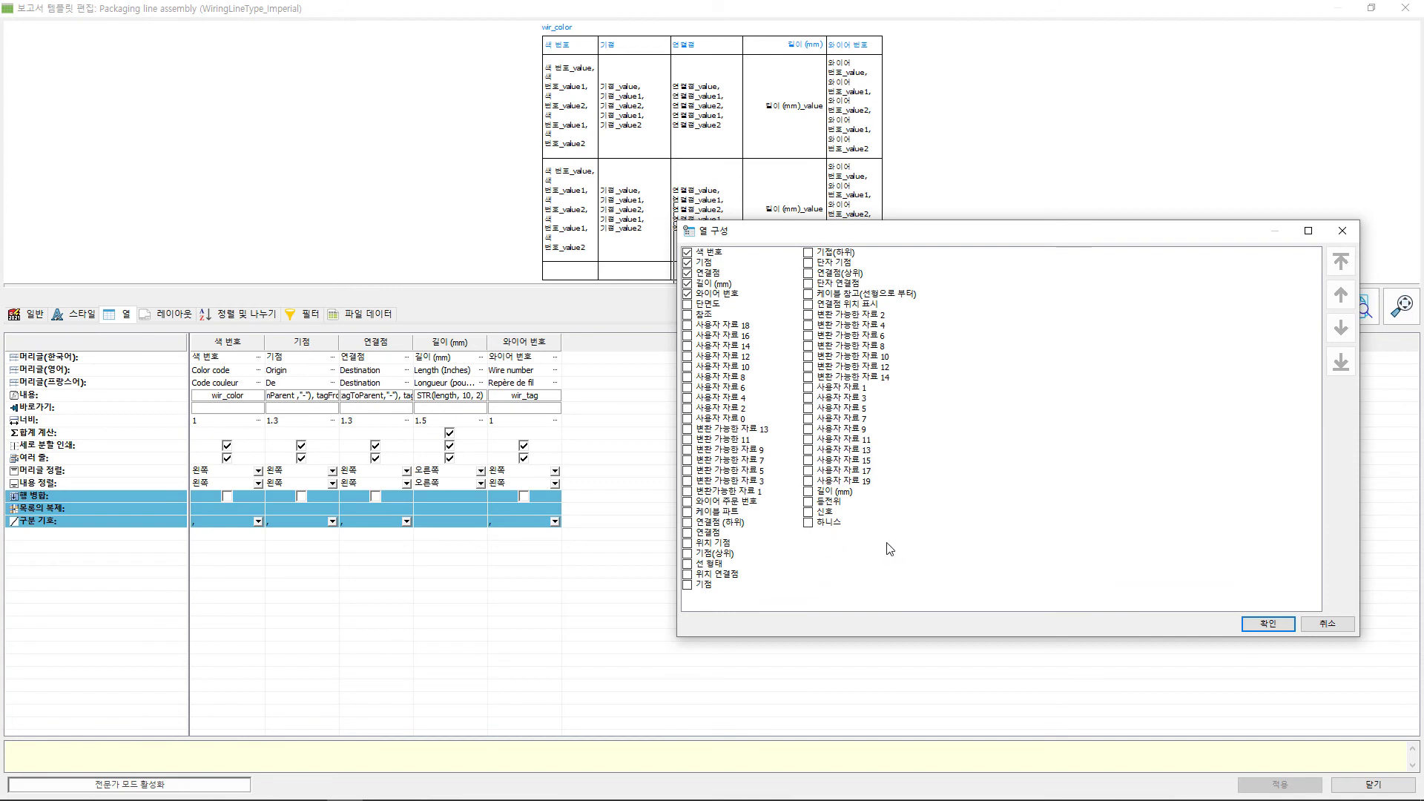
{"action": "left_click", "coordinate": [1268, 625]}
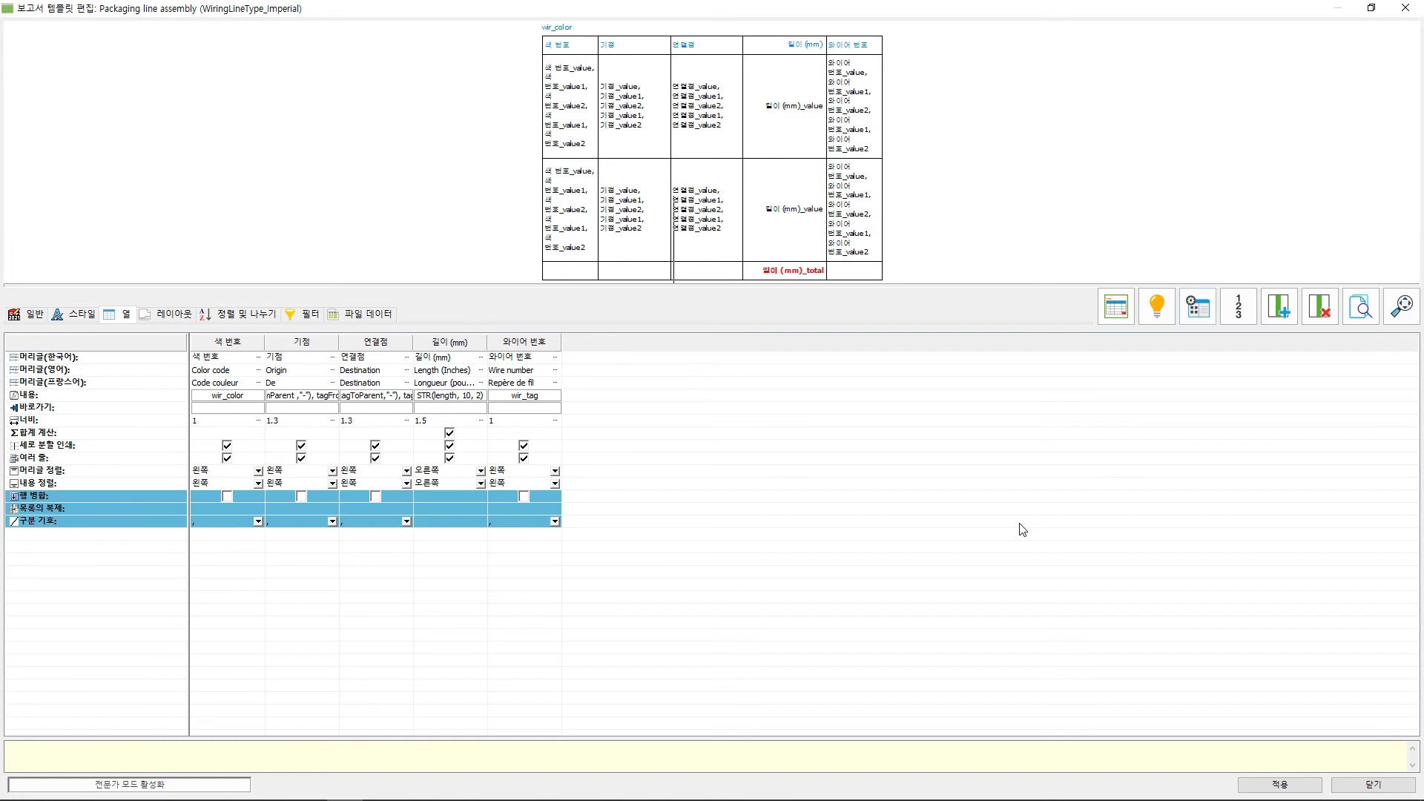
Step: Activate expert mode for the wire list template and unlock its SQL query for editing
{"action": "left_click", "coordinate": [198, 792]}
{"action": "left_click", "coordinate": [762, 435]}
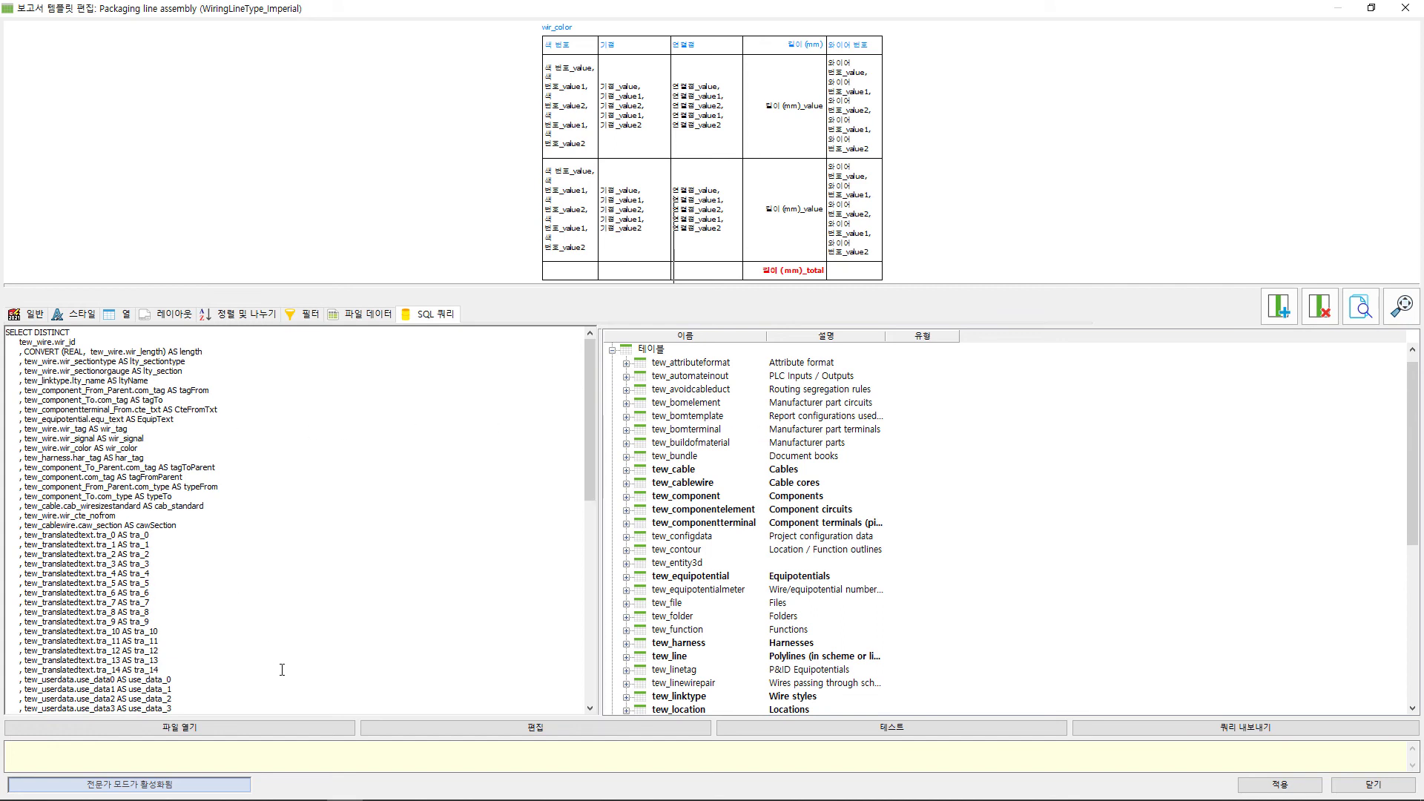
{"action": "left_click", "coordinate": [486, 729]}
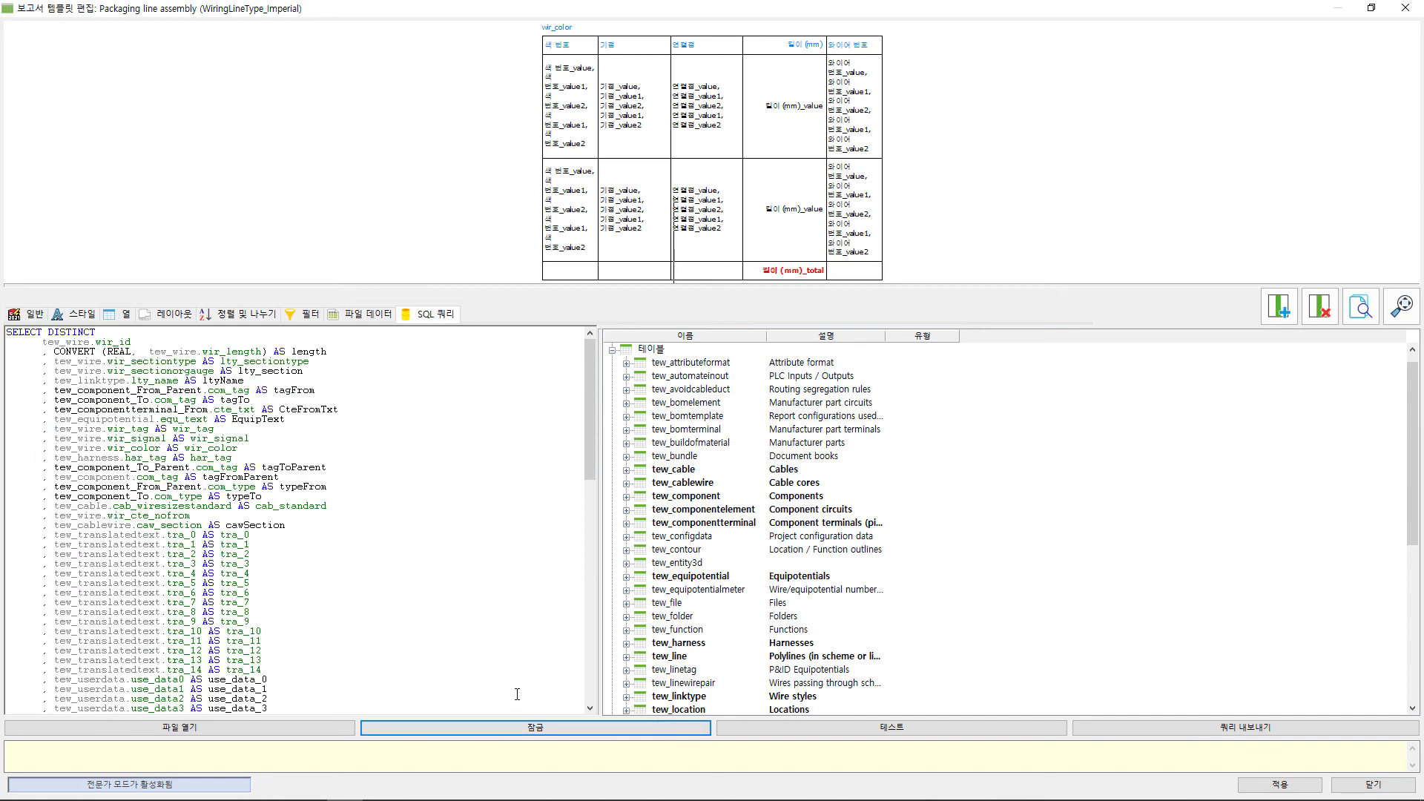
Step: Examine the SQL query and the fields of the tew_cable table, then close the template editor, saving the changes
{"action": "scroll", "coordinate": [538, 547], "scroll_direction": "down", "scroll_amount": 1}
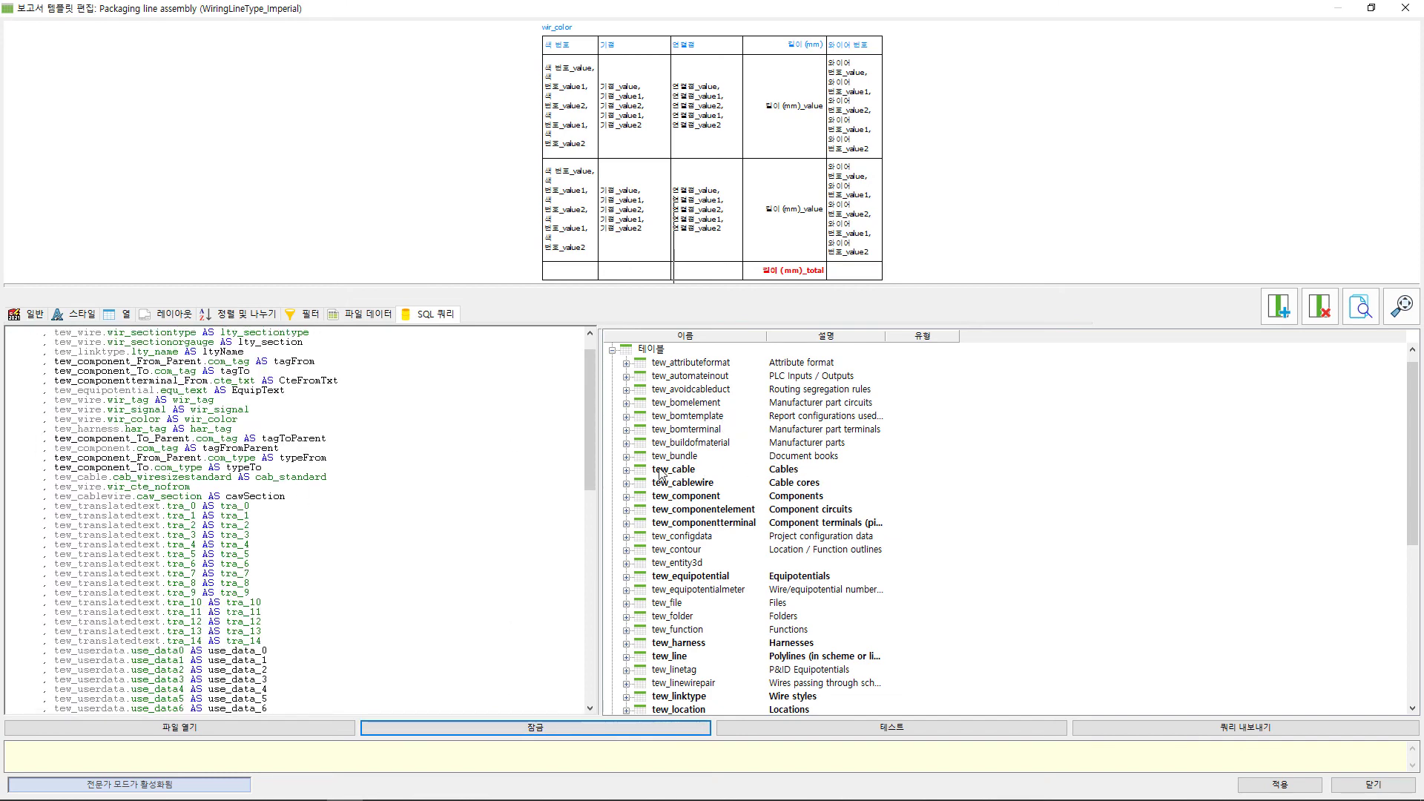
{"action": "left_click", "coordinate": [627, 472]}
{"action": "scroll", "coordinate": [816, 475], "scroll_direction": "up", "scroll_amount": 1}
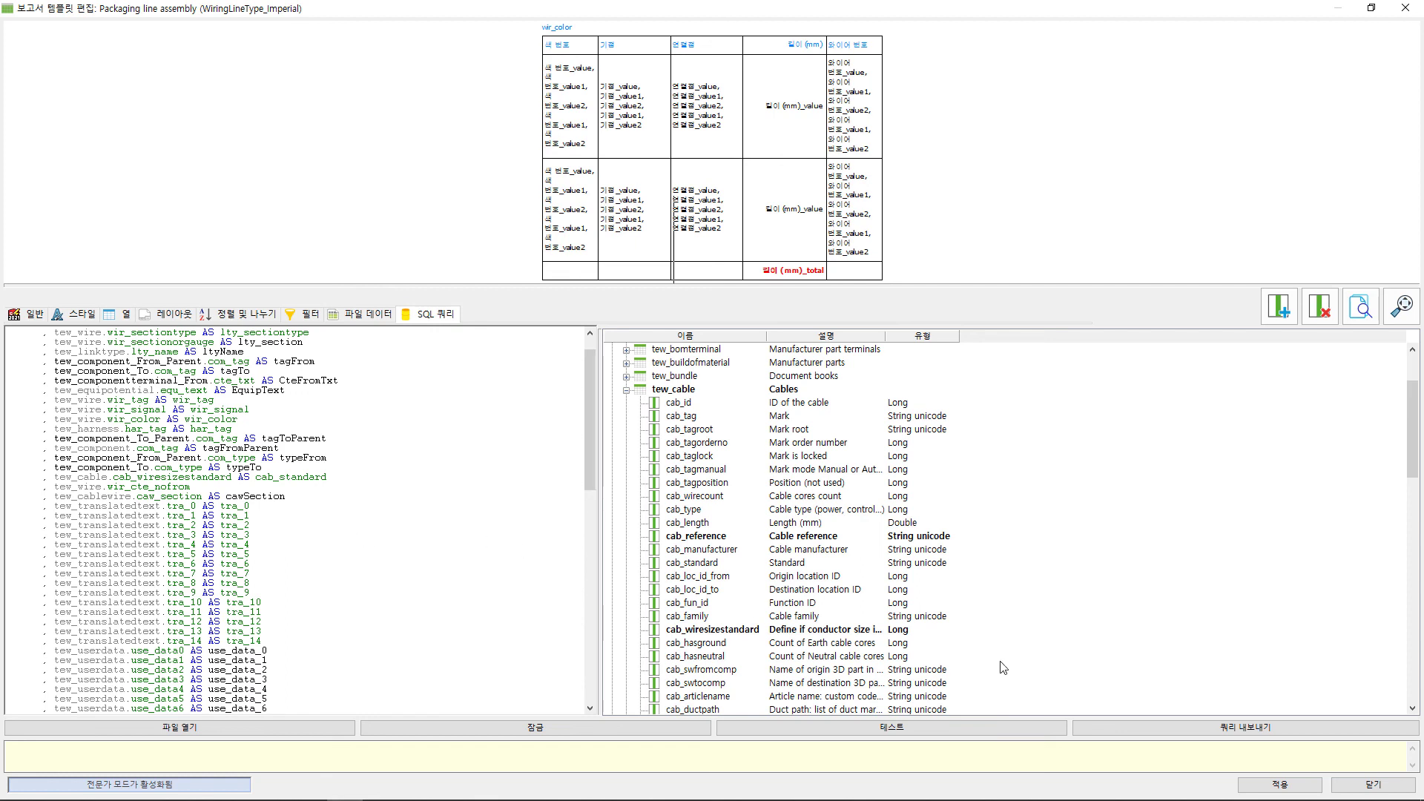
{"action": "left_click", "coordinate": [1370, 787]}
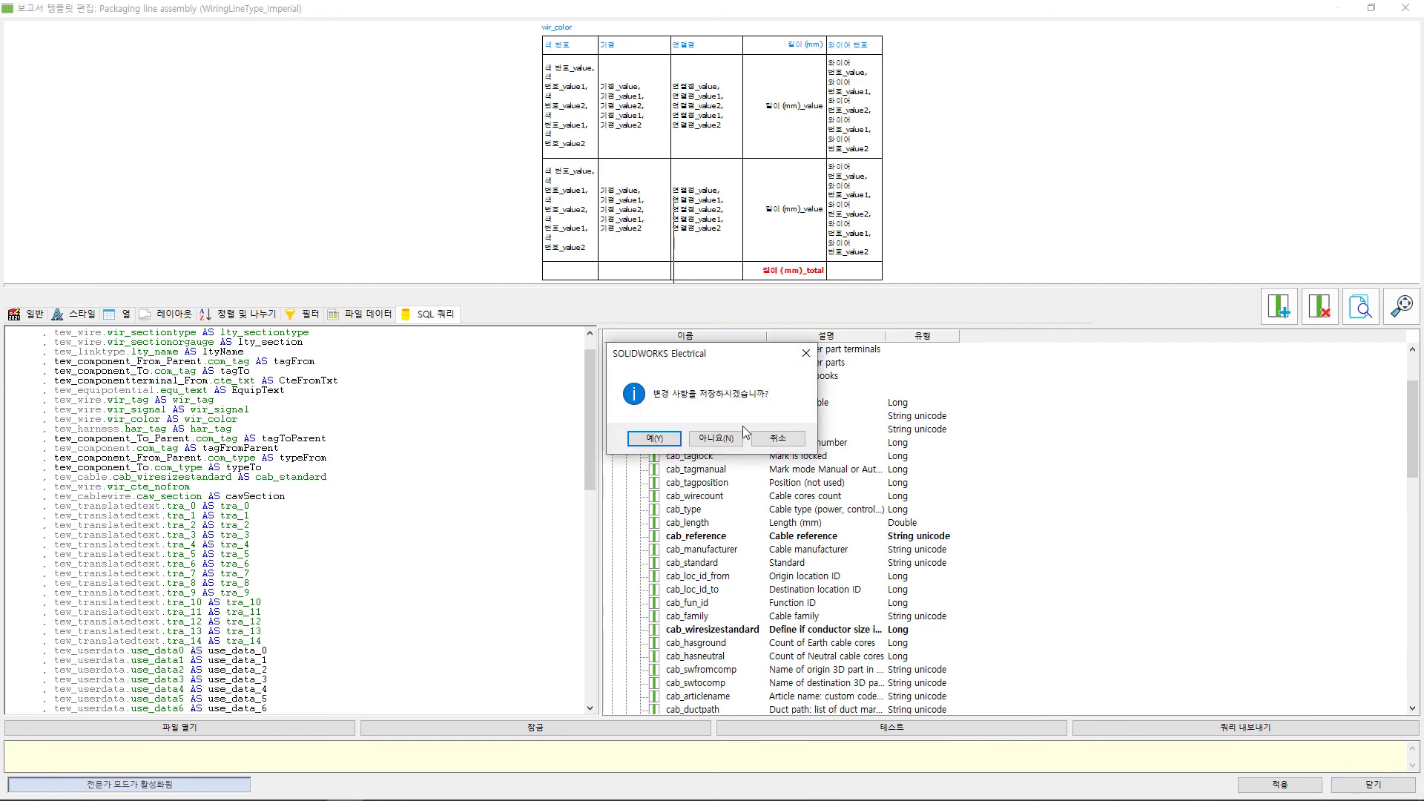
{"action": "left_click", "coordinate": [660, 439]}
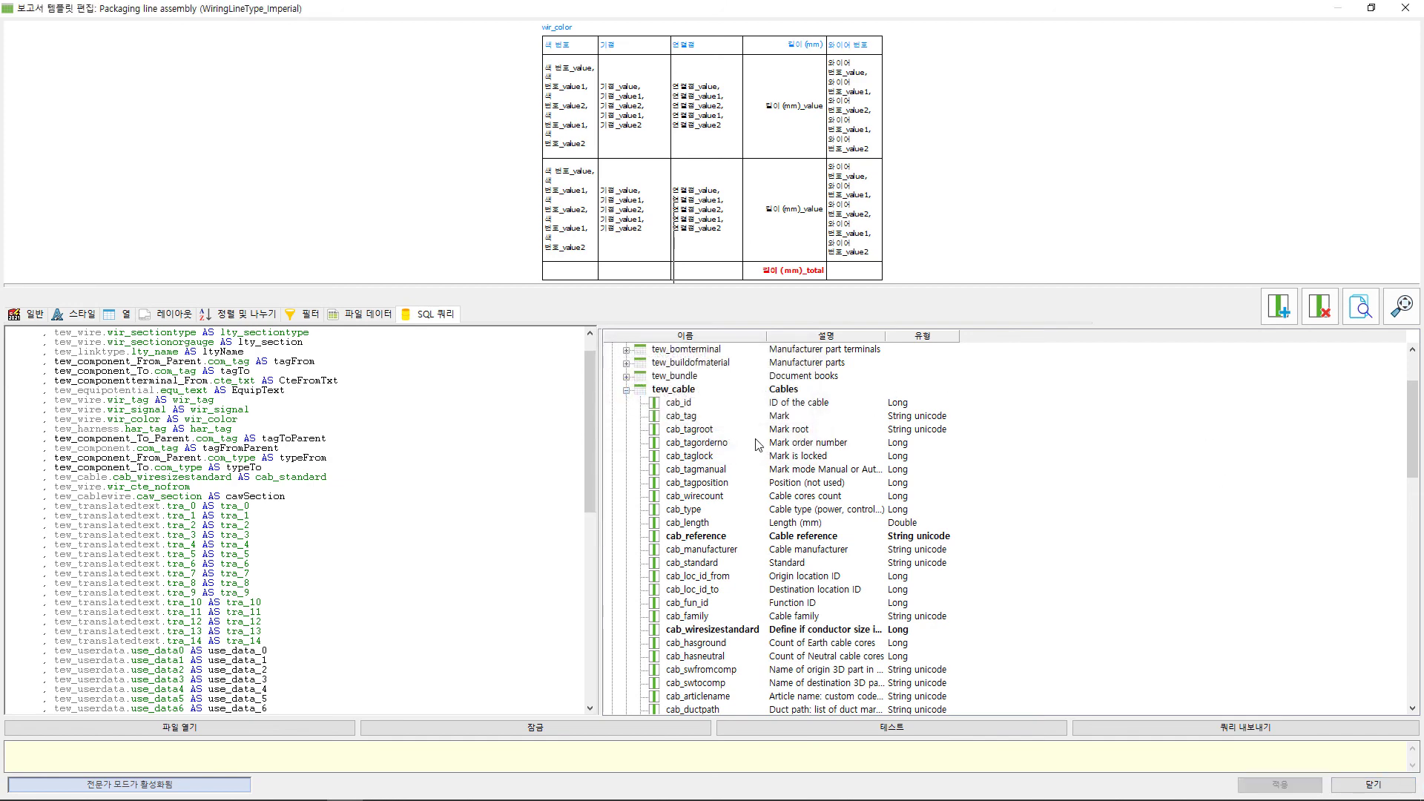